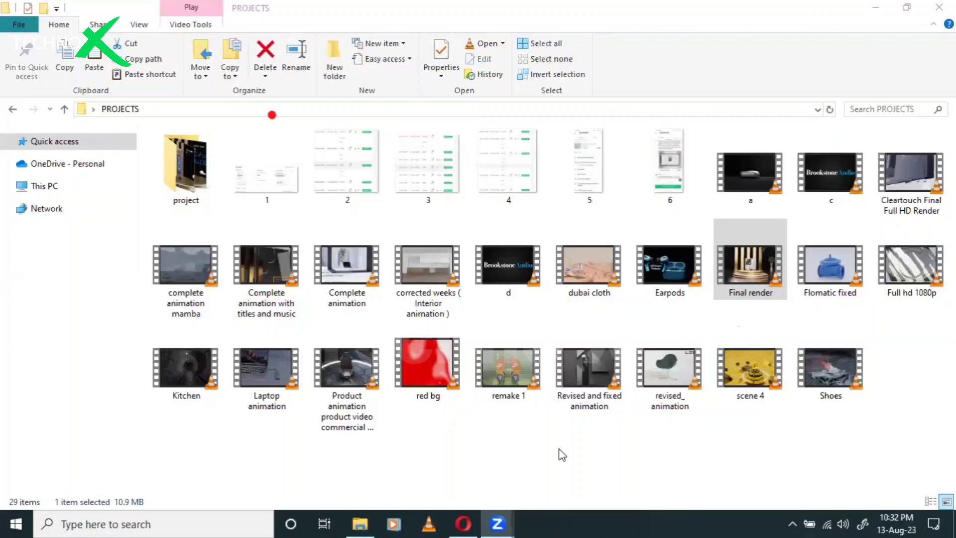
Switch to the Opera browser, search the web for youtube and open a result
{"action": "left_click", "coordinate": [463, 524]}
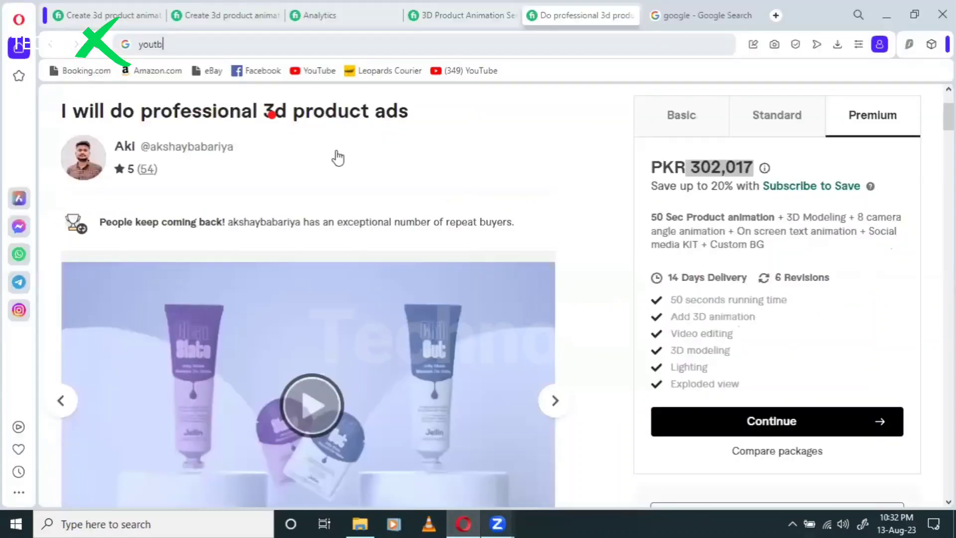
{"action": "double_click", "coordinate": [455, 44]}
{"action": "type", "text": "yo"}
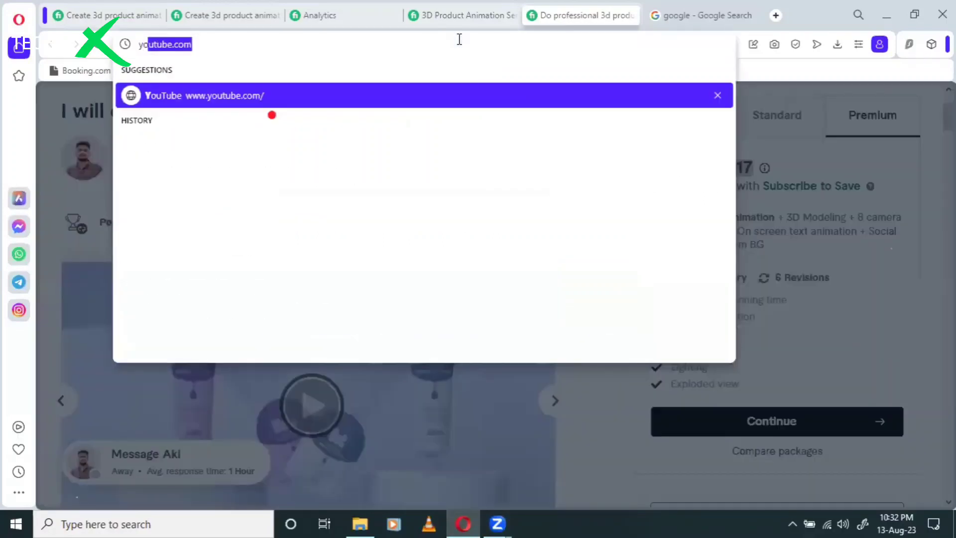
{"action": "type", "text": "utube"}
{"action": "key", "text": "BackSpace"}
{"action": "key", "text": "BackSpace"}
{"action": "type", "text": "u"}
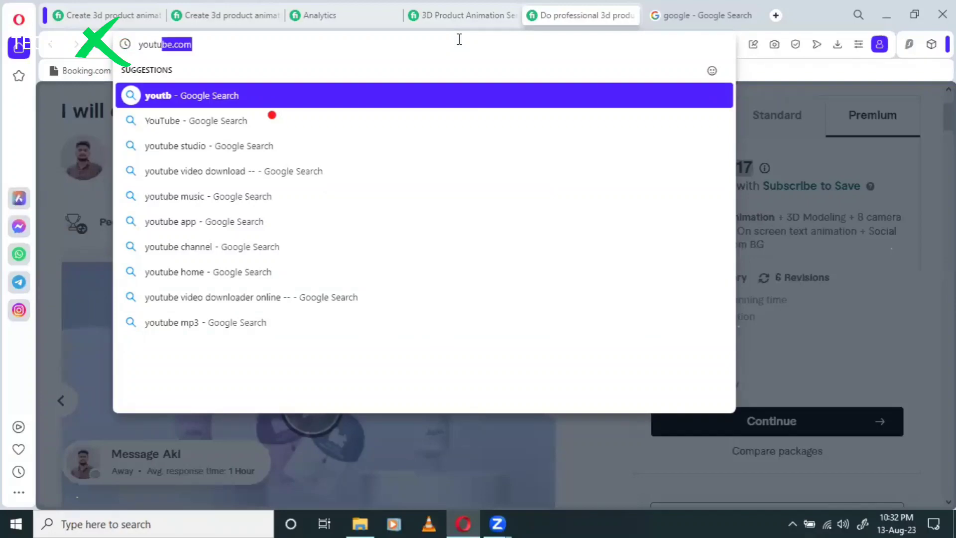
{"action": "type", "text": "be\\"}
{"action": "key", "text": "BackSpace"}
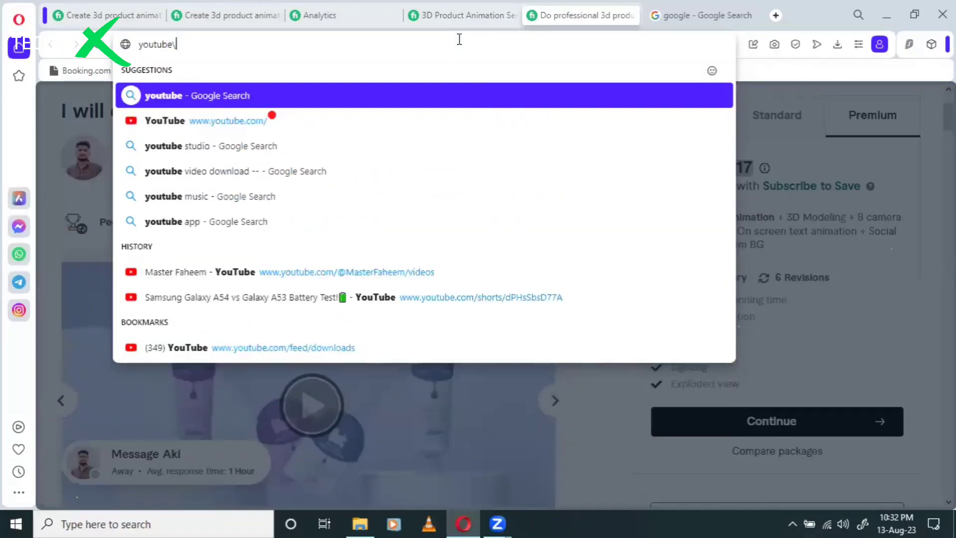
{"action": "key", "text": "Return"}
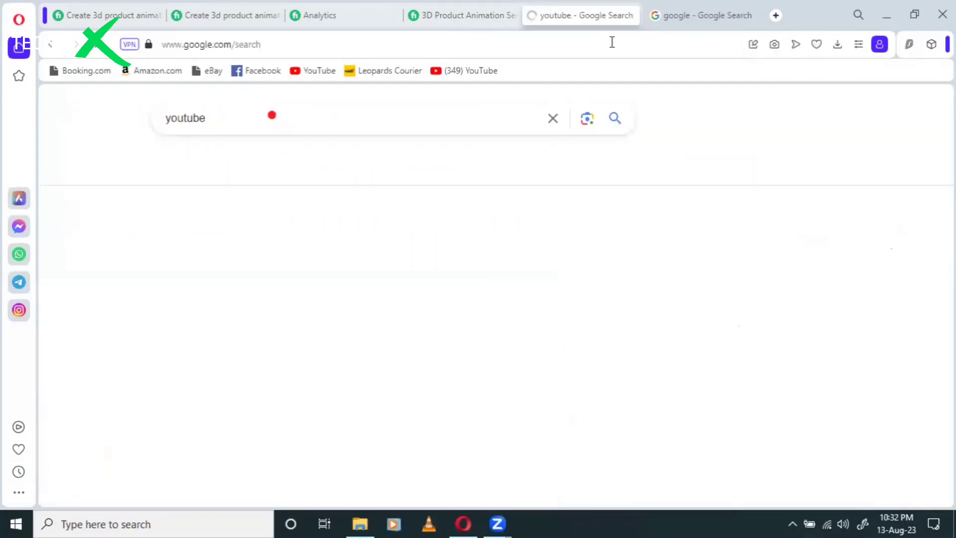
{"action": "left_click", "coordinate": [256, 260]}
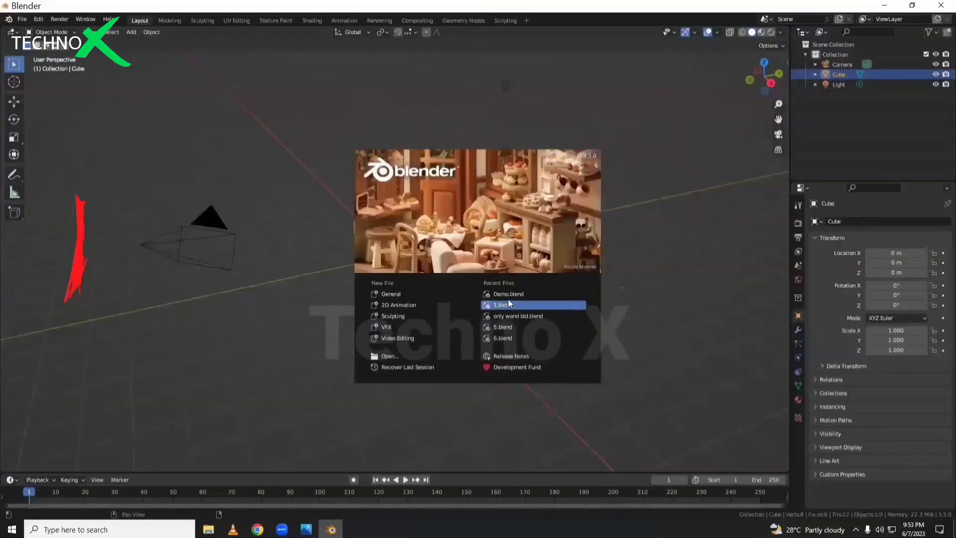
Open the recent file Demo.blend and enlarge the 3D viewport slightly, framing the tube
{"action": "left_click", "coordinate": [513, 295]}
{"action": "scroll", "coordinate": [384, 278], "scroll_direction": "down", "scroll_amount": 2}
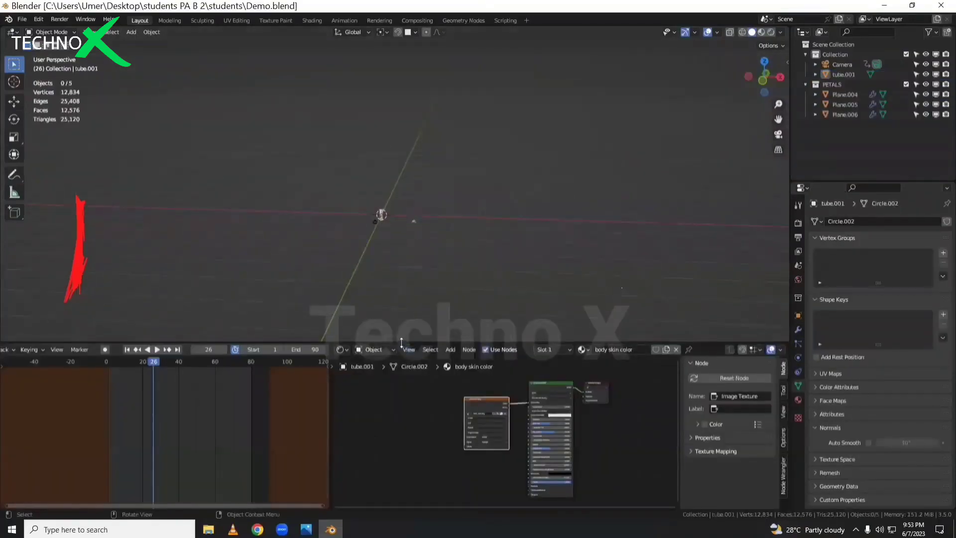
{"action": "left_click_drag", "start_coordinate": [401, 342], "coordinate": [401, 359]}
{"action": "scroll", "coordinate": [388, 254], "scroll_direction": "up", "scroll_amount": 4}
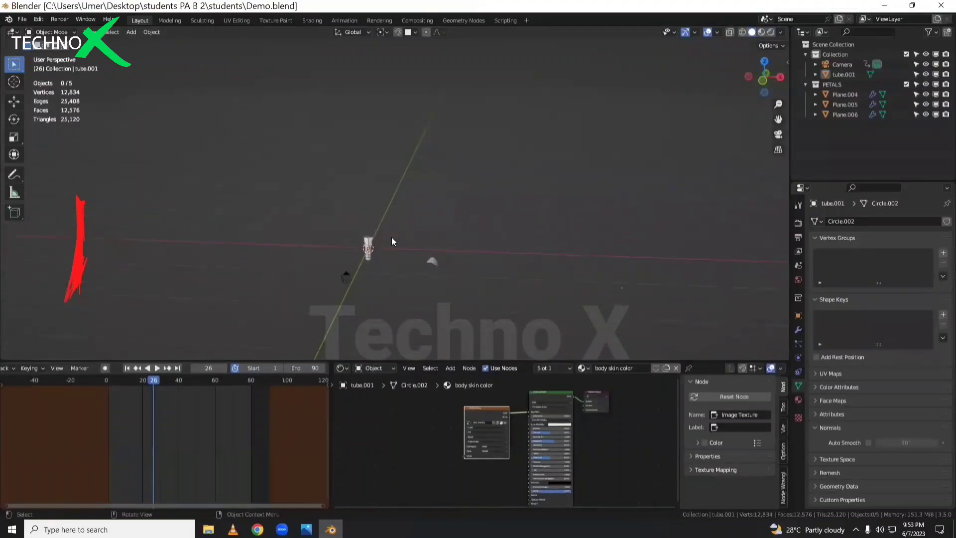
{"action": "middle_click_drag", "start_coordinate": [381, 252], "coordinate": [337, 269]}
{"action": "scroll", "coordinate": [399, 228], "scroll_direction": "up", "scroll_amount": 3}
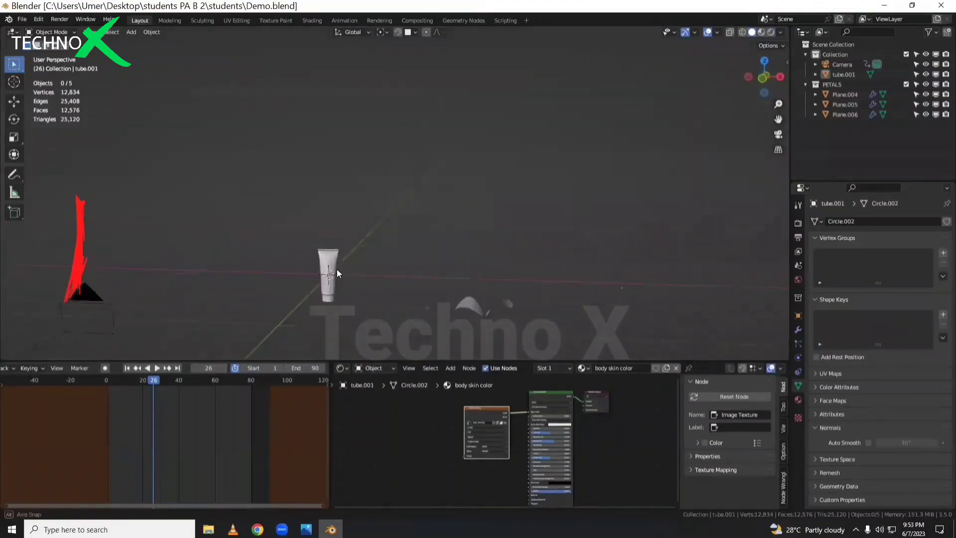
Select the tube, preview it in rendered shading and return the viewport to solid shading
{"action": "left_click", "coordinate": [334, 268]}
{"action": "scroll", "coordinate": [337, 269], "scroll_direction": "up", "scroll_amount": 3}
{"action": "middle_click_drag", "start_coordinate": [506, 240], "coordinate": [495, 244]}
{"action": "key", "text": "z"}
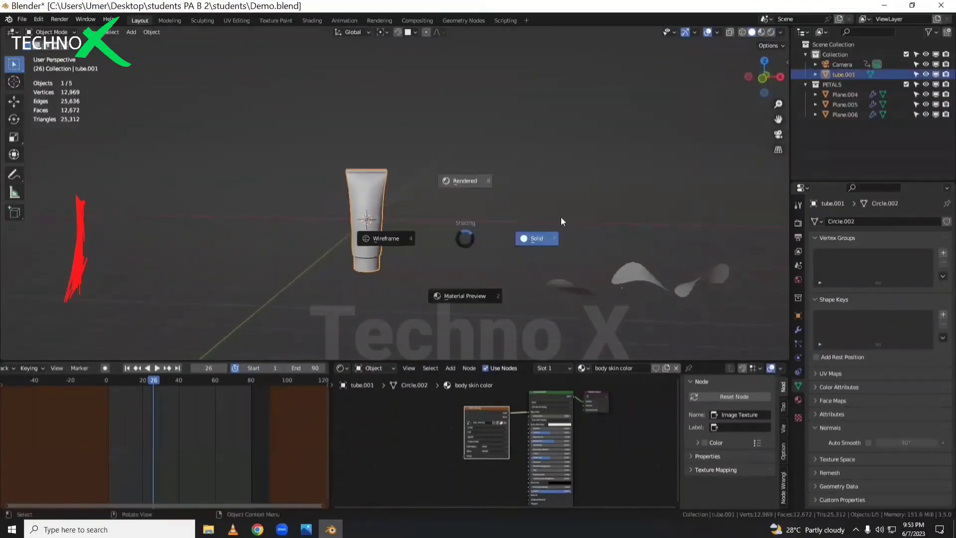
{"action": "left_click", "coordinate": [466, 185]}
{"action": "key", "text": "z"}
{"action": "left_click", "coordinate": [493, 242]}
{"action": "scroll", "coordinate": [483, 242], "scroll_direction": "down", "scroll_amount": 1}
{"action": "mouse_move", "coordinate": [479, 241]}
{"action": "middle_mouse_down"}
{"action": "mouse_move", "coordinate": [487, 246]}
{"action": "mouse_move", "coordinate": [466, 254]}
{"action": "middle_mouse_up"}
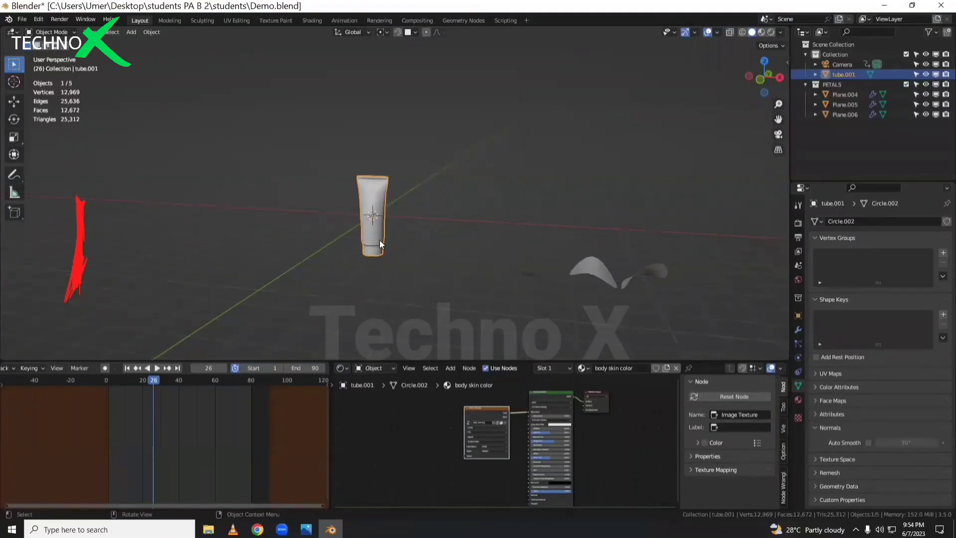
{"action": "middle_click_drag", "start_coordinate": [380, 240], "coordinate": [411, 211]}
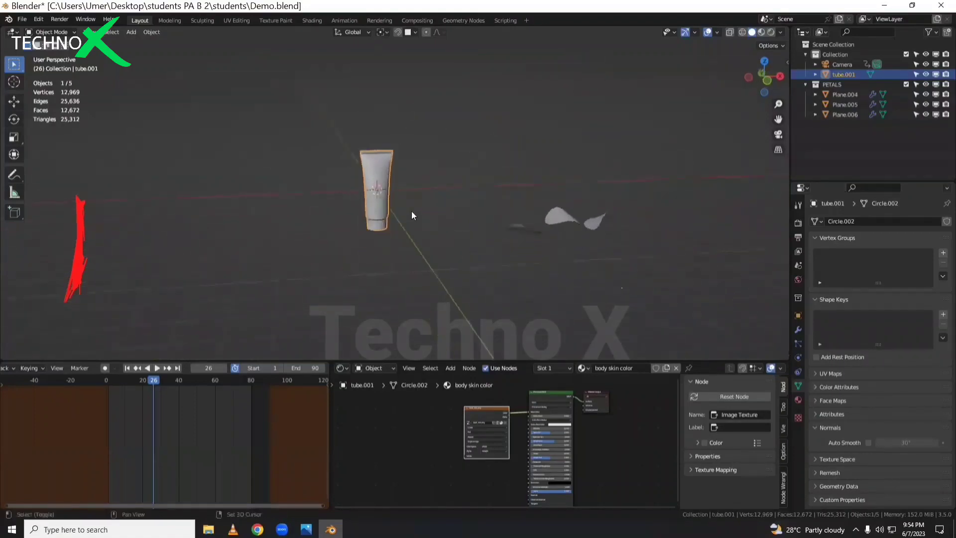
{"action": "key", "text": "shift+a"}
{"action": "middle_click_drag", "start_coordinate": [315, 199], "coordinate": [325, 249]}
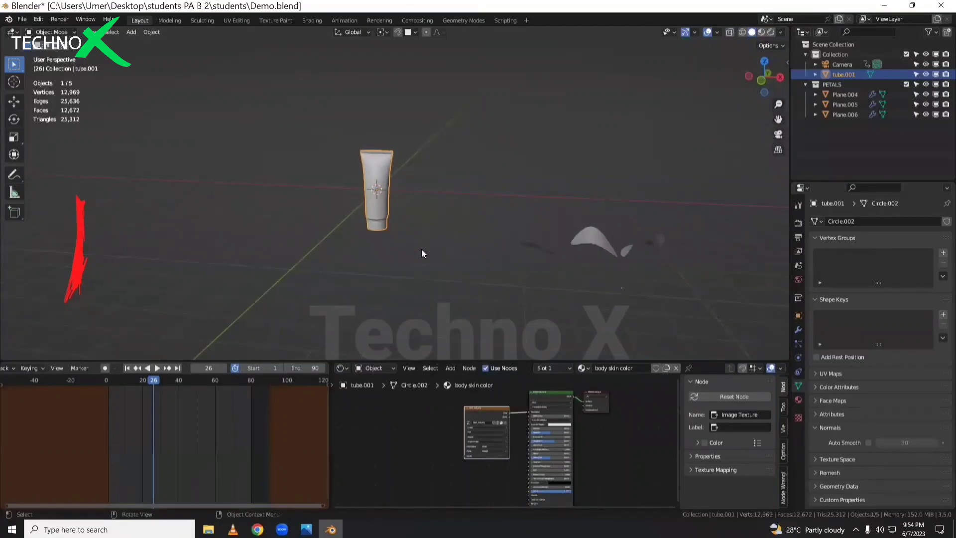
{"action": "middle_click_drag", "start_coordinate": [420, 253], "coordinate": [384, 232]}
{"action": "key", "text": "shift+a"}
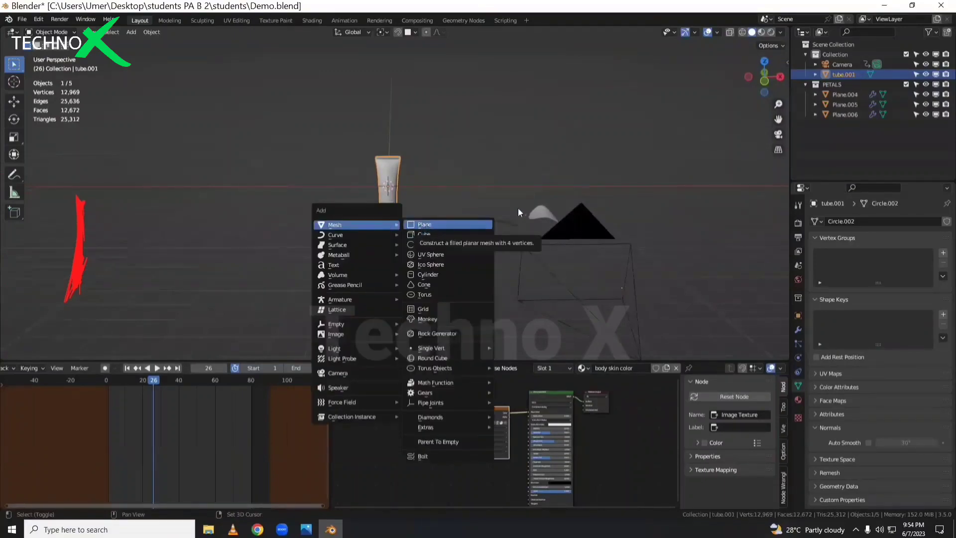
{"action": "key", "text": "Escape"}
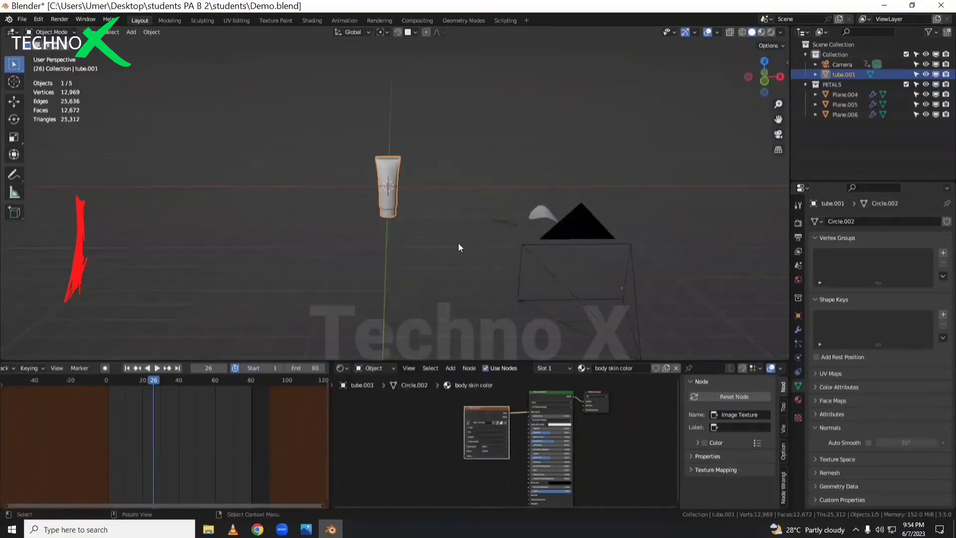
{"action": "middle_click_drag", "start_coordinate": [456, 240], "coordinate": [458, 185]}
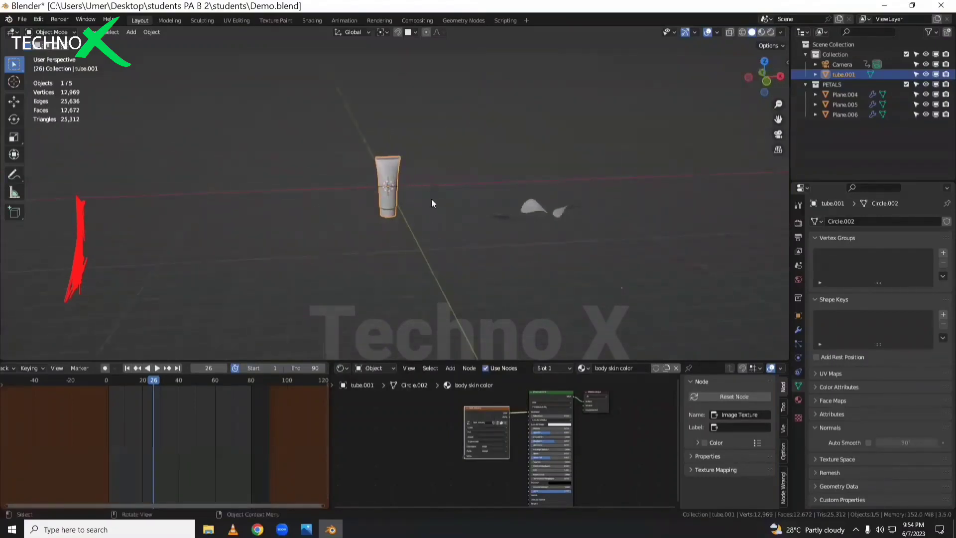
Add a mesh plane at the tube and delete it again
{"action": "key", "text": "shift+a"}
{"action": "mouse_move", "coordinate": [374, 197]}
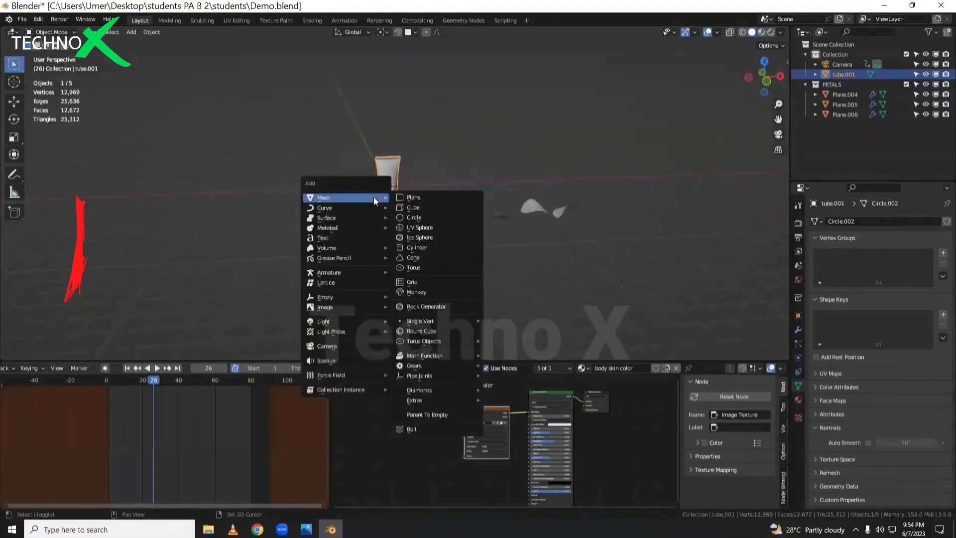
{"action": "left_click", "coordinate": [411, 197]}
{"action": "middle_click_drag", "start_coordinate": [454, 216], "coordinate": [441, 192]}
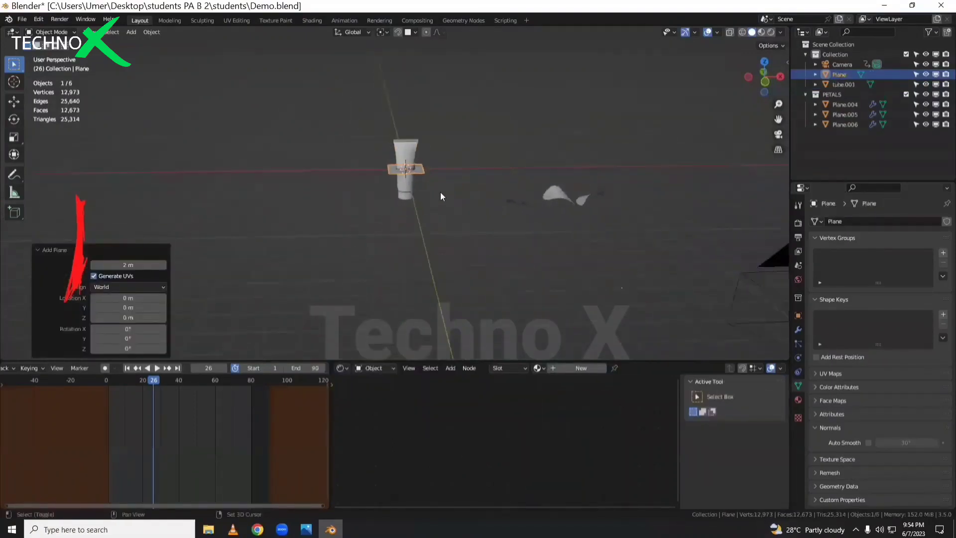
{"action": "middle_click_drag", "start_coordinate": [450, 153], "coordinate": [410, 176]}
{"action": "key", "text": "Delete"}
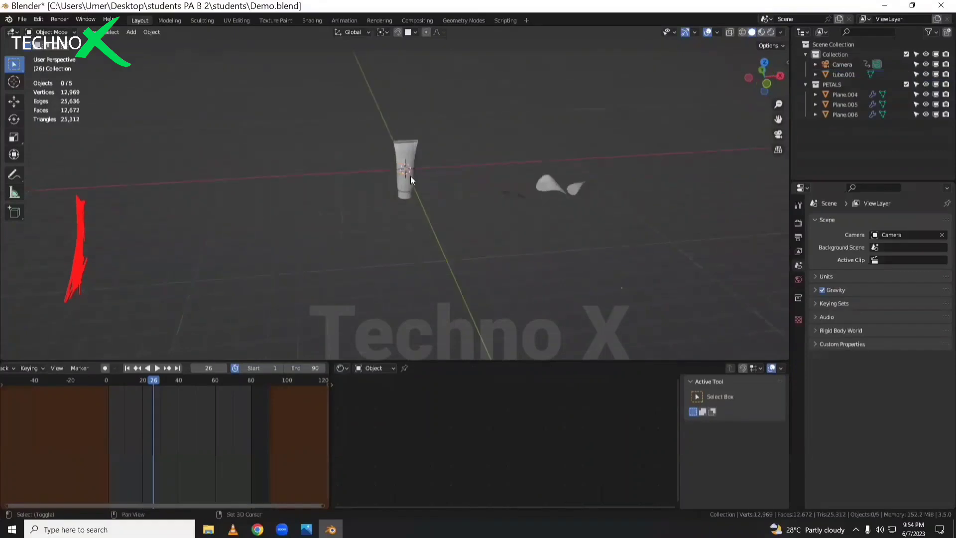
Add a mesh plane at the world origin and scale it up into a large floor around the tube
{"action": "key", "text": "shift+a"}
{"action": "left_click", "coordinate": [463, 175]}
{"action": "middle_click_drag", "start_coordinate": [432, 221], "coordinate": [449, 214]}
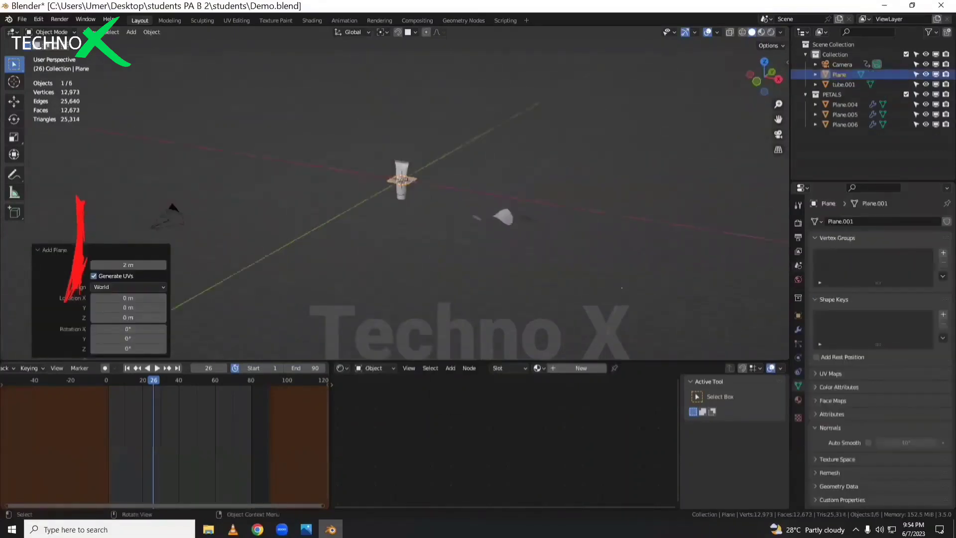
{"action": "key", "text": "s"}
{"action": "left_click", "coordinate": [137, 201]}
In Edit Mode, extrude three edges of the floor plane upward along Z to form a back wall and two side walls
{"action": "key", "text": "Tab"}
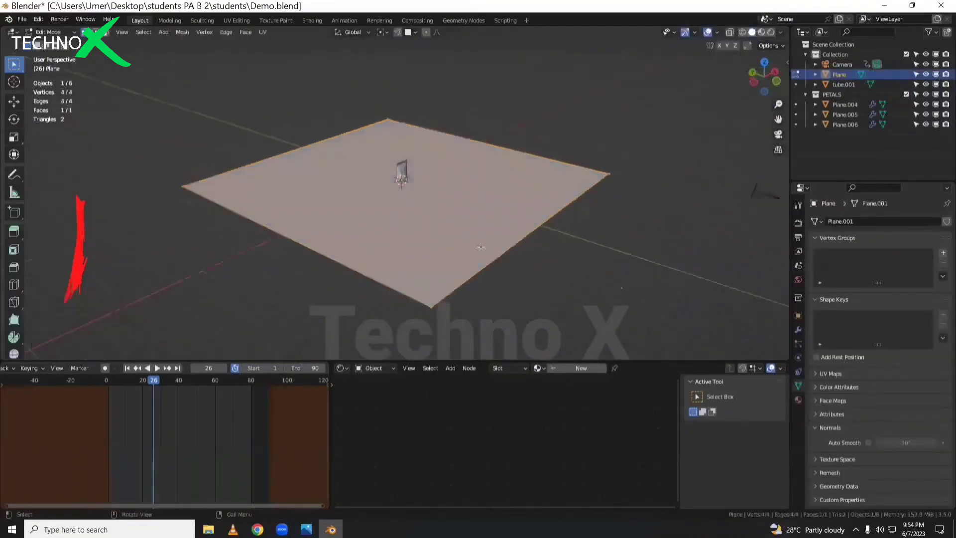
{"action": "middle_click_drag", "start_coordinate": [489, 249], "coordinate": [452, 248]}
{"action": "key", "text": "2"}
{"action": "left_click", "coordinate": [534, 166]}
{"action": "left_click", "coordinate": [351, 136], "text": "shift"}
{"action": "left_click", "coordinate": [247, 192], "text": "shift"}
{"action": "scroll", "coordinate": [327, 232], "scroll_direction": "down", "scroll_amount": 5}
{"action": "middle_click_drag", "start_coordinate": [383, 259], "coordinate": [356, 254]}
{"action": "key", "text": "e"}
{"action": "key", "text": "z"}
{"action": "left_click", "coordinate": [440, 169]}
{"action": "key", "text": "Tab"}
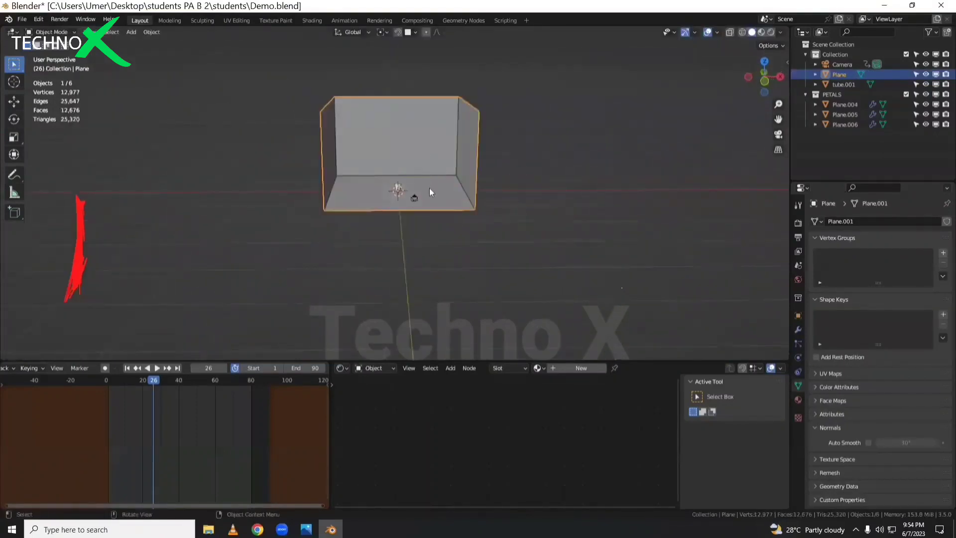
Lower the room object along Z so its floor lies beneath the tube
{"action": "key", "text": "g"}
{"action": "key", "text": "z"}
{"action": "left_click", "coordinate": [433, 219]}
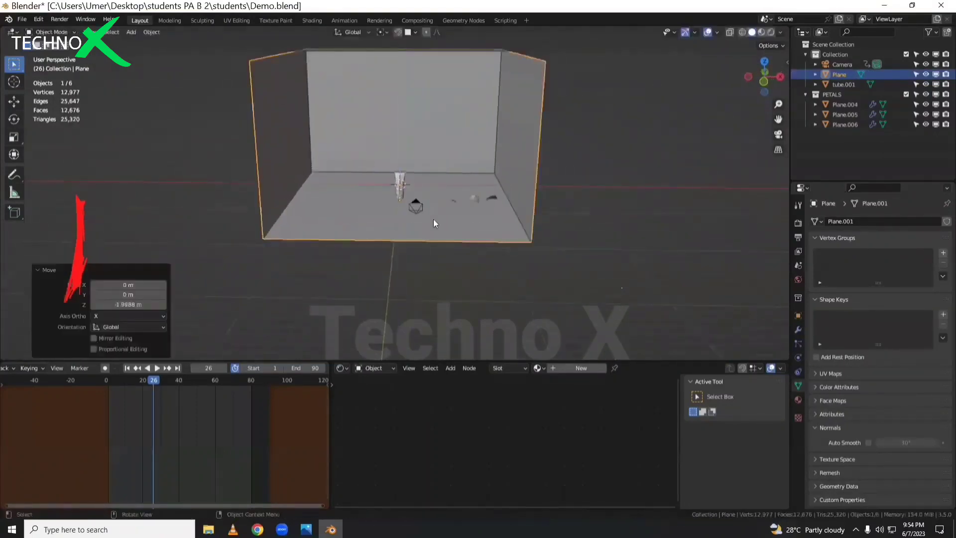
{"action": "scroll", "coordinate": [433, 219], "scroll_direction": "up", "scroll_amount": 3}
{"action": "middle_click_drag", "start_coordinate": [433, 219], "coordinate": [437, 201]}
{"action": "scroll", "coordinate": [508, 203], "scroll_direction": "up", "scroll_amount": 1}
{"action": "key", "text": "g"}
{"action": "key", "text": "z"}
{"action": "left_click", "coordinate": [488, 225]}
Select the three petal planes and move them about 11.26 m along X, outside the room
{"action": "middle_click_drag", "start_coordinate": [488, 225], "coordinate": [423, 242]}
{"action": "left_click", "coordinate": [478, 220]}
{"action": "left_click", "coordinate": [535, 212], "text": "shift"}
{"action": "left_click", "coordinate": [577, 211], "text": "shift"}
{"action": "scroll", "coordinate": [519, 229], "scroll_direction": "down", "scroll_amount": 3}
{"action": "key", "text": "g"}
{"action": "key", "text": "x"}
{"action": "left_click", "coordinate": [571, 259]}
Switch the viewport to rendered shading and select the room plane
{"action": "scroll", "coordinate": [357, 251], "scroll_direction": "up", "scroll_amount": 2}
{"action": "mouse_move", "coordinate": [279, 224]}
{"action": "middle_mouse_down", "text": "shift"}
{"action": "mouse_move", "coordinate": [358, 250]}
{"action": "mouse_move", "coordinate": [446, 237]}
{"action": "middle_mouse_up", "text": "shift"}
{"action": "scroll", "coordinate": [357, 250], "scroll_direction": "up", "scroll_amount": 2}
{"action": "key", "text": "z"}
{"action": "left_click", "coordinate": [389, 219]}
{"action": "scroll", "coordinate": [404, 225], "scroll_direction": "down", "scroll_amount": 5}
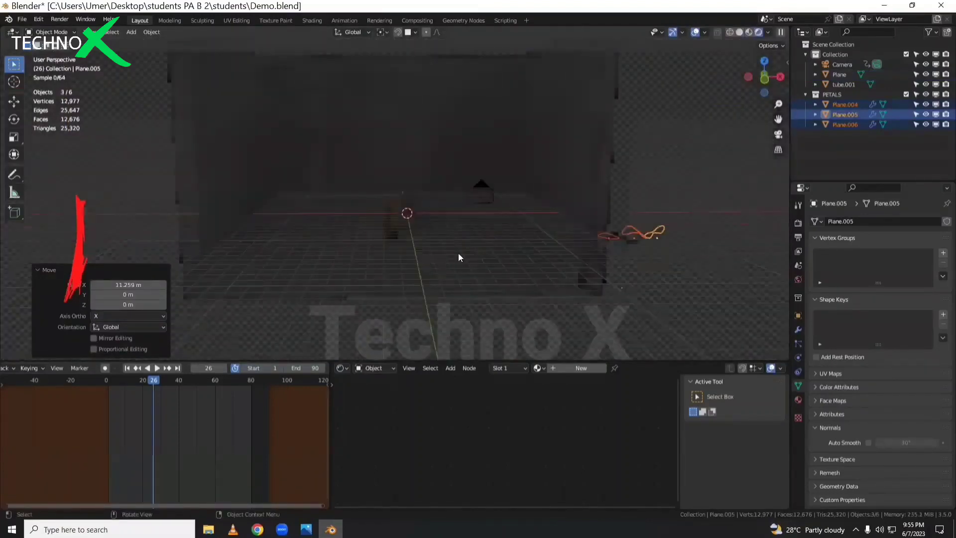
{"action": "left_click", "coordinate": [487, 261]}
{"action": "middle_click_drag", "start_coordinate": [487, 261], "coordinate": [519, 269]}
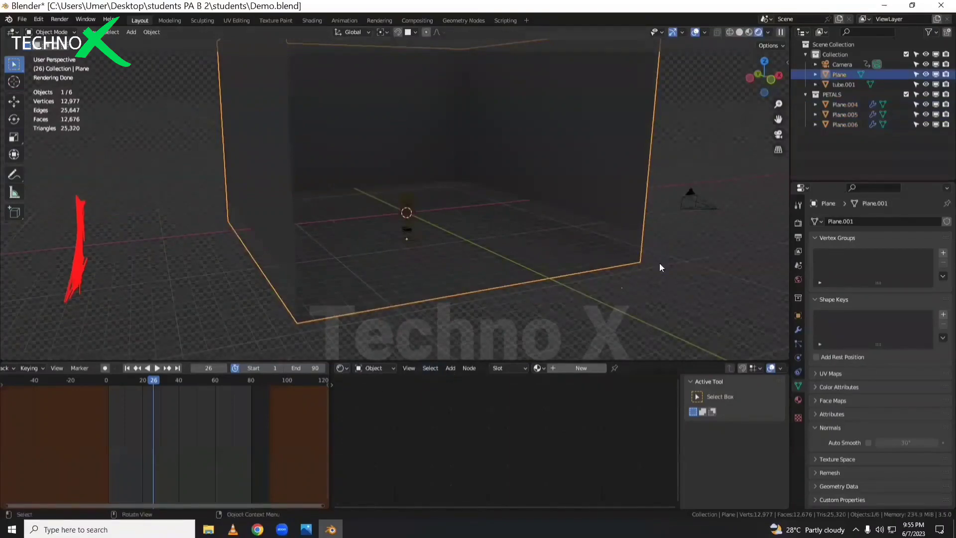
Set the world background colour to an Environment Texture using the image dam_wall_4k.exr
{"action": "left_click", "coordinate": [799, 280]}
{"action": "left_click", "coordinate": [870, 284]}
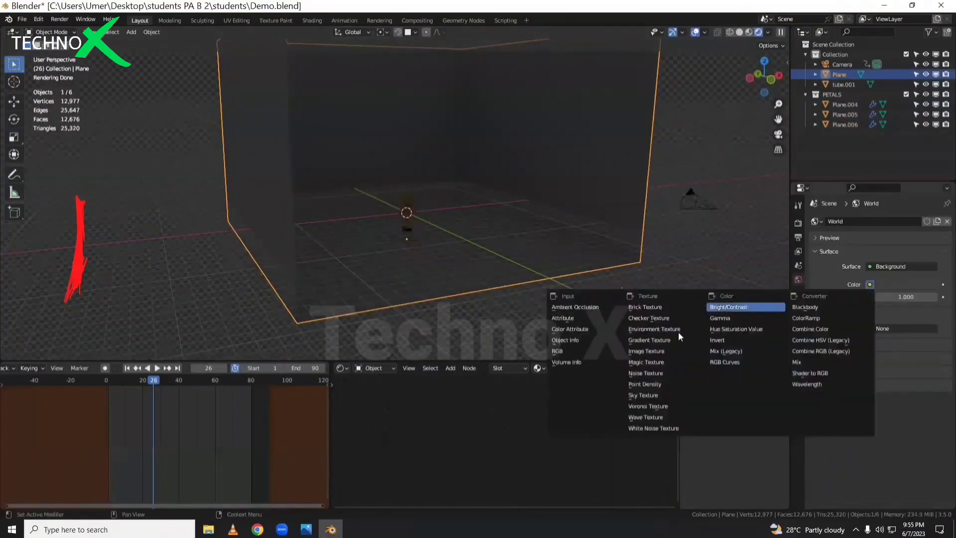
{"action": "left_click", "coordinate": [678, 332]}
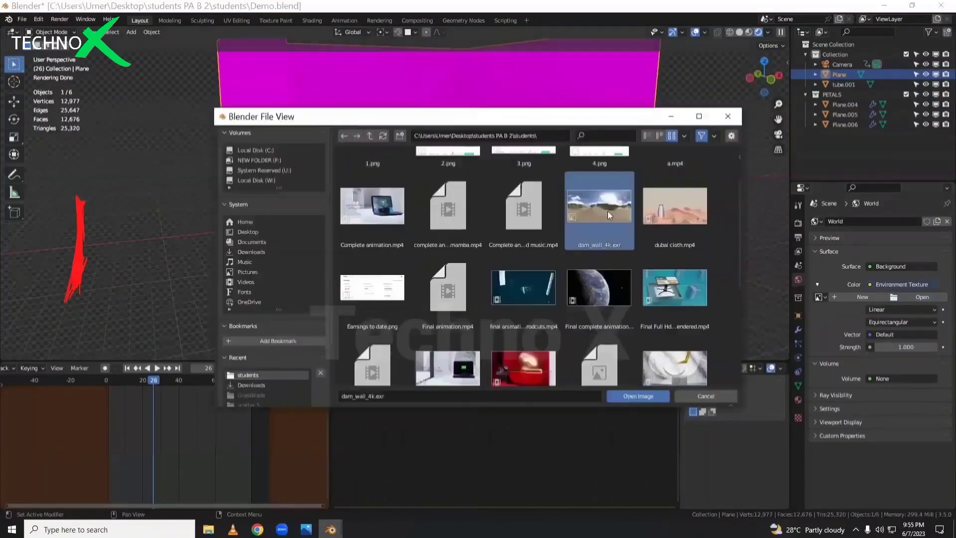
{"action": "double_click", "coordinate": [608, 211]}
{"action": "middle_click_drag", "start_coordinate": [468, 212], "coordinate": [432, 212]}
{"action": "scroll", "coordinate": [460, 229], "scroll_direction": "up", "scroll_amount": 5}
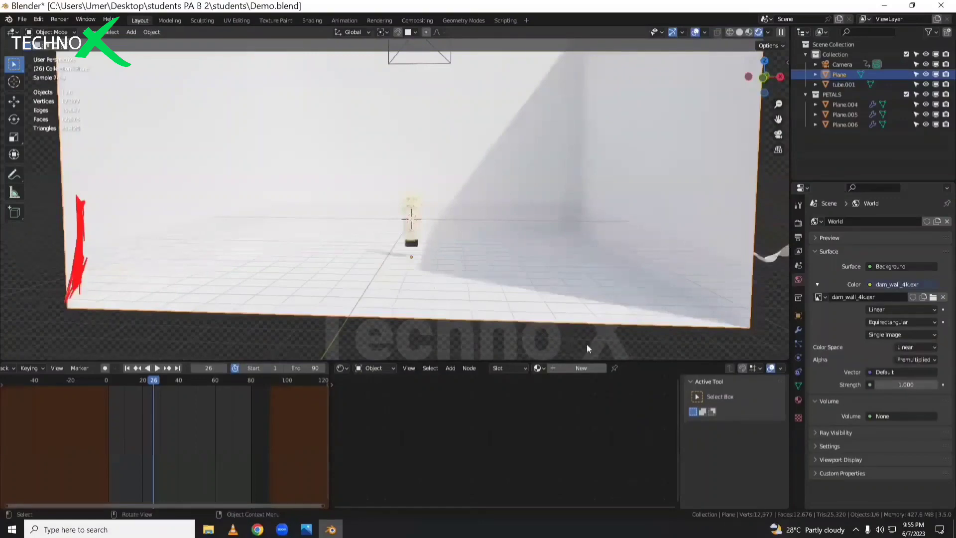
Create a new material for the room and set its base colour to light pink
{"action": "left_click", "coordinate": [544, 368]}
{"action": "left_click", "coordinate": [568, 368]}
{"action": "scroll", "coordinate": [561, 414], "scroll_direction": "up", "scroll_amount": 4}
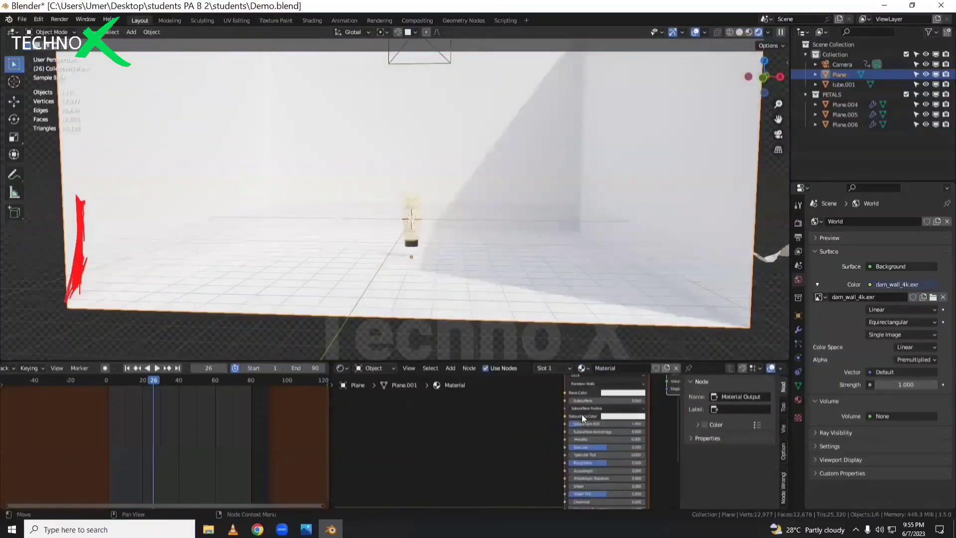
{"action": "left_click", "coordinate": [612, 392]}
{"action": "left_click", "coordinate": [632, 322]}
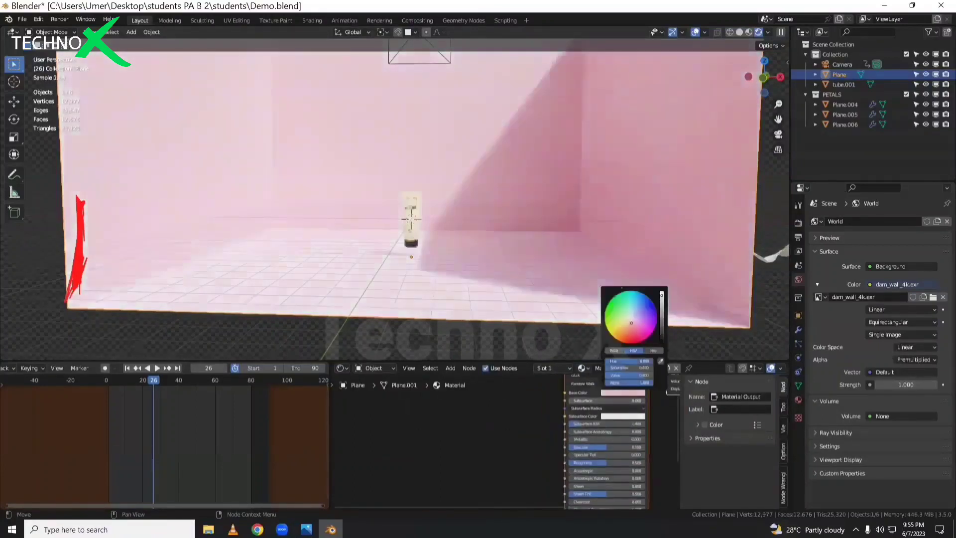
{"action": "mouse_move", "coordinate": [451, 279]}
{"action": "middle_mouse_down"}
{"action": "mouse_move", "coordinate": [465, 264]}
{"action": "mouse_move", "coordinate": [420, 257]}
{"action": "mouse_move", "coordinate": [513, 287]}
{"action": "mouse_move", "coordinate": [456, 287]}
{"action": "middle_mouse_up"}
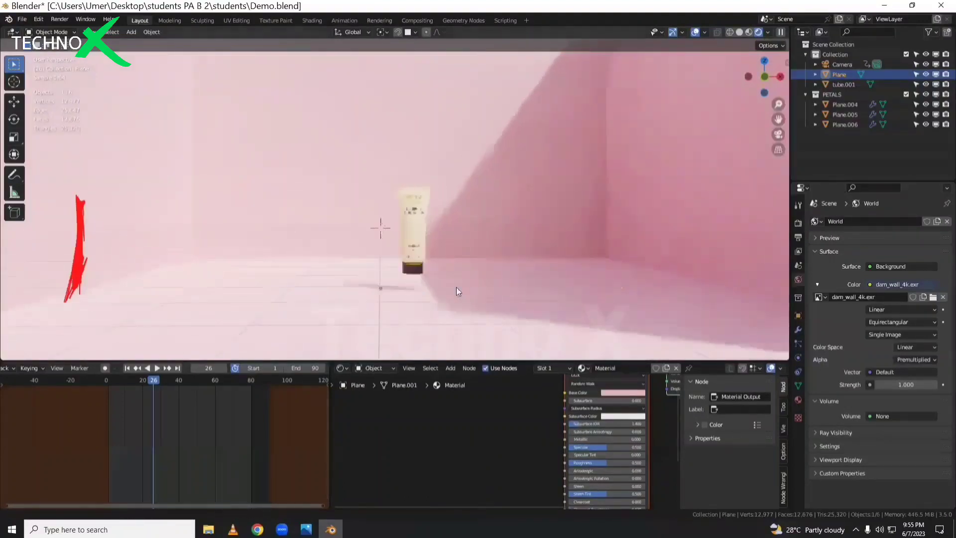
Set the world background strength to 0.8
{"action": "left_click", "coordinate": [888, 385]}
{"action": "key", "text": "BackSpace"}
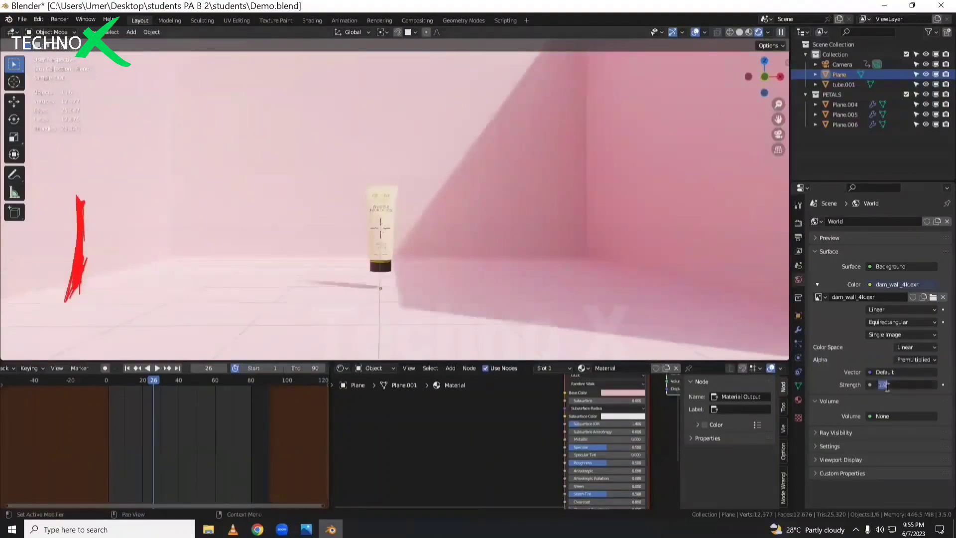
{"action": "type", "text": "0.8"}
{"action": "key", "text": "Return"}
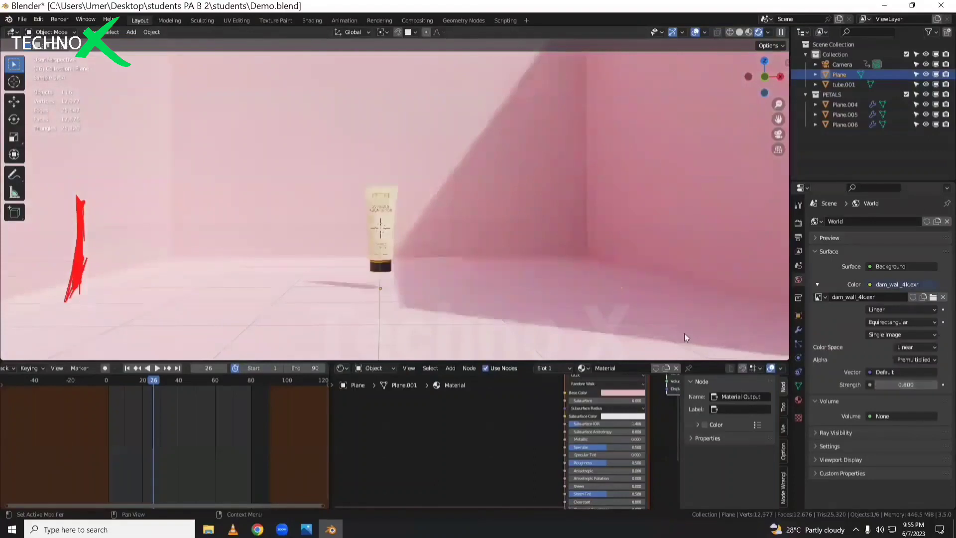
Switch the shader editor to the World node tree and frame the environment and background nodes
{"action": "left_click", "coordinate": [373, 368]}
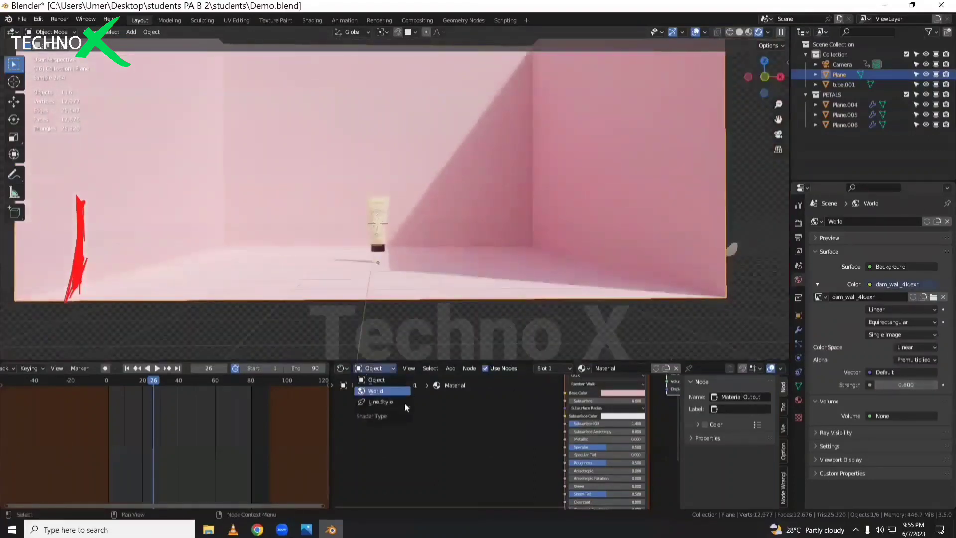
{"action": "left_click", "coordinate": [391, 392]}
{"action": "scroll", "coordinate": [461, 454], "scroll_direction": "up", "scroll_amount": 6}
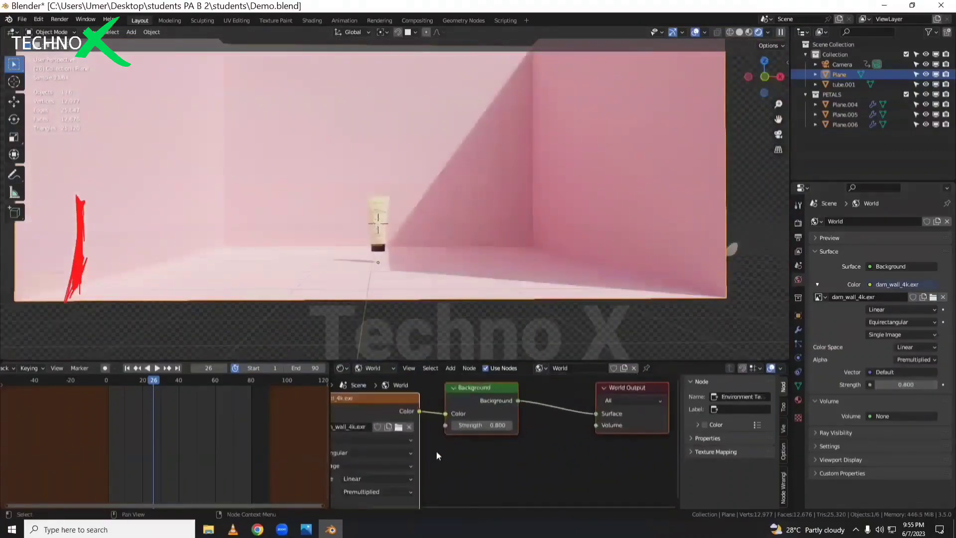
Add Mapping and Texture Coordinate nodes to the world's environment texture and set the mapping's Z rotation to 70.5°
{"action": "key", "text": "ctrl+t"}
{"action": "scroll", "coordinate": [454, 458], "scroll_direction": "up", "scroll_amount": 2}
{"action": "middle_click_drag", "start_coordinate": [427, 477], "coordinate": [453, 426]}
{"action": "left_click_drag", "start_coordinate": [453, 458], "coordinate": [531, 458]}
{"action": "scroll", "coordinate": [402, 273], "scroll_direction": "down", "scroll_amount": 3}
{"action": "middle_click_drag", "start_coordinate": [402, 273], "coordinate": [399, 238]}
{"action": "scroll", "coordinate": [398, 238], "scroll_direction": "up", "scroll_amount": 5}
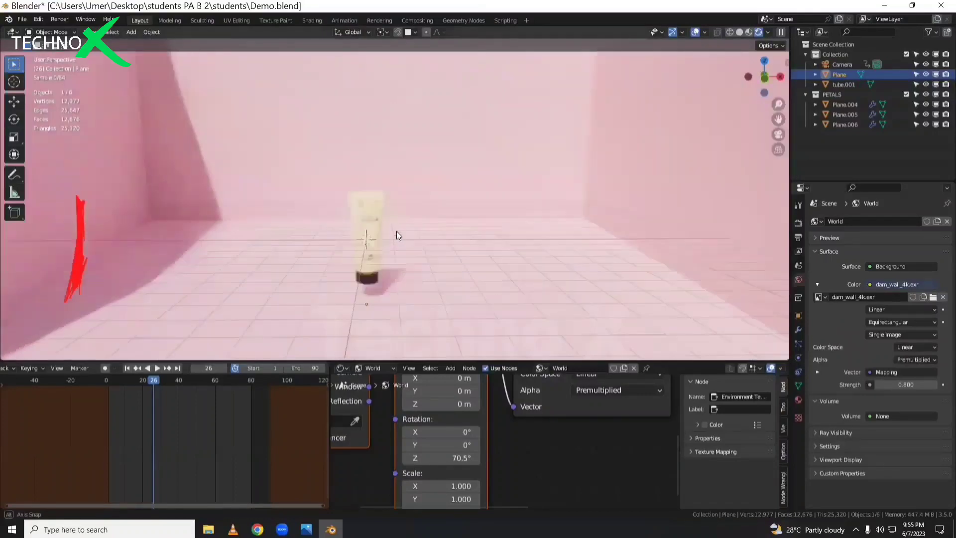
Switch the viewport to solid shading and select the tube
{"action": "key", "text": "z"}
{"action": "left_click", "coordinate": [388, 214]}
{"action": "key", "text": "g"}
{"action": "right_click", "coordinate": [417, 204]}
{"action": "scroll", "coordinate": [414, 209], "scroll_direction": "down", "scroll_amount": 3}
{"action": "middle_click_drag", "start_coordinate": [405, 228], "coordinate": [417, 267]}
{"action": "key", "text": "g"}
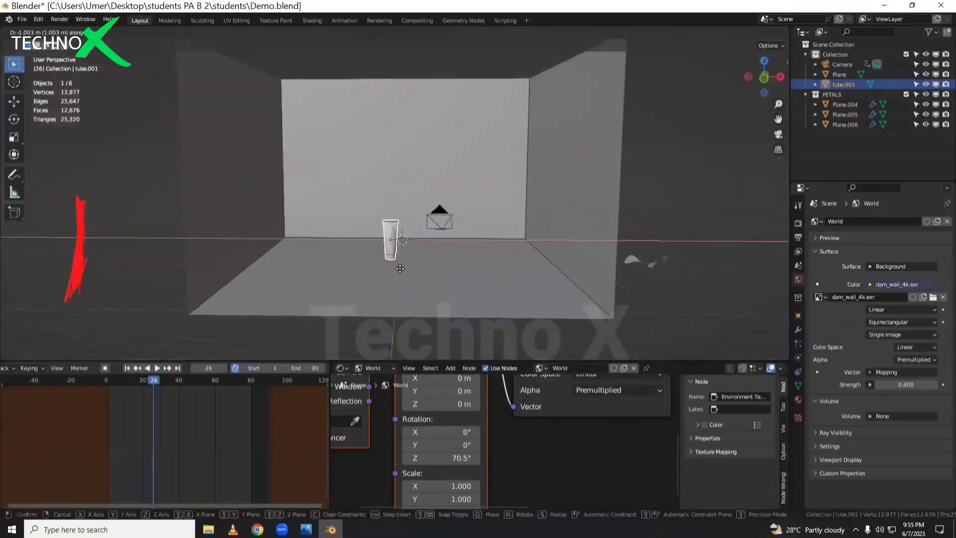
{"action": "key", "text": "z"}
{"action": "right_click", "coordinate": [440, 245]}
{"action": "middle_click_drag", "start_coordinate": [430, 262], "coordinate": [403, 244]}
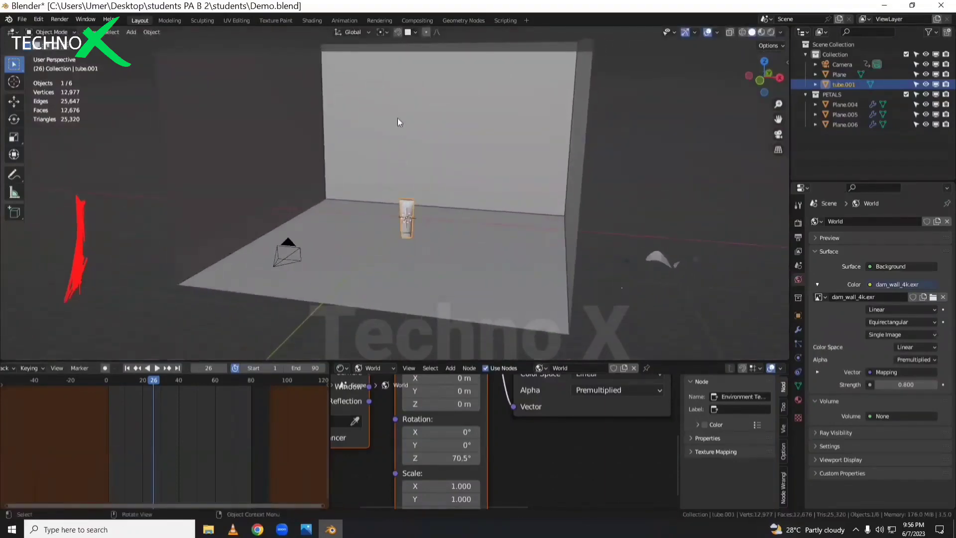
{"action": "scroll", "coordinate": [393, 233], "scroll_direction": "up", "scroll_amount": 4}
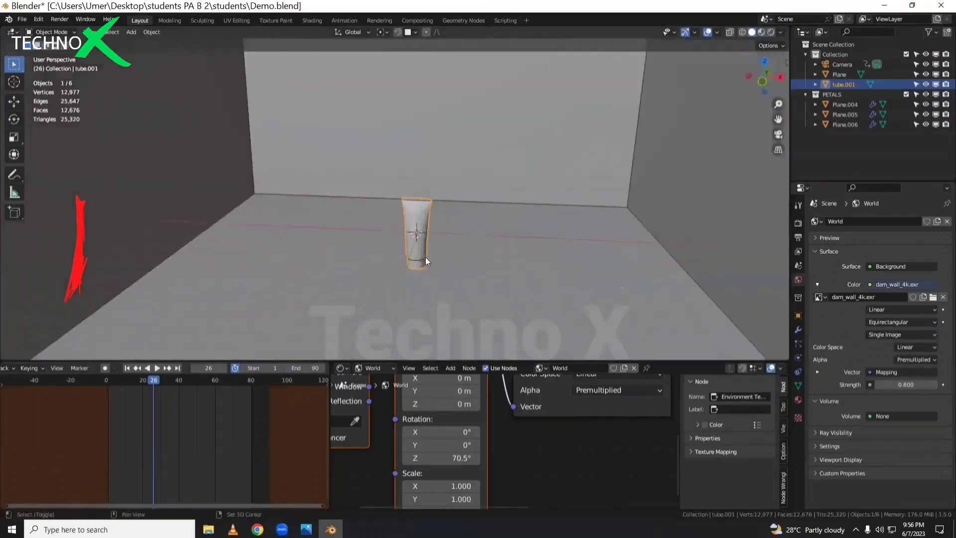
{"action": "key", "text": "shift+a"}
{"action": "mouse_move", "coordinate": [411, 258]}
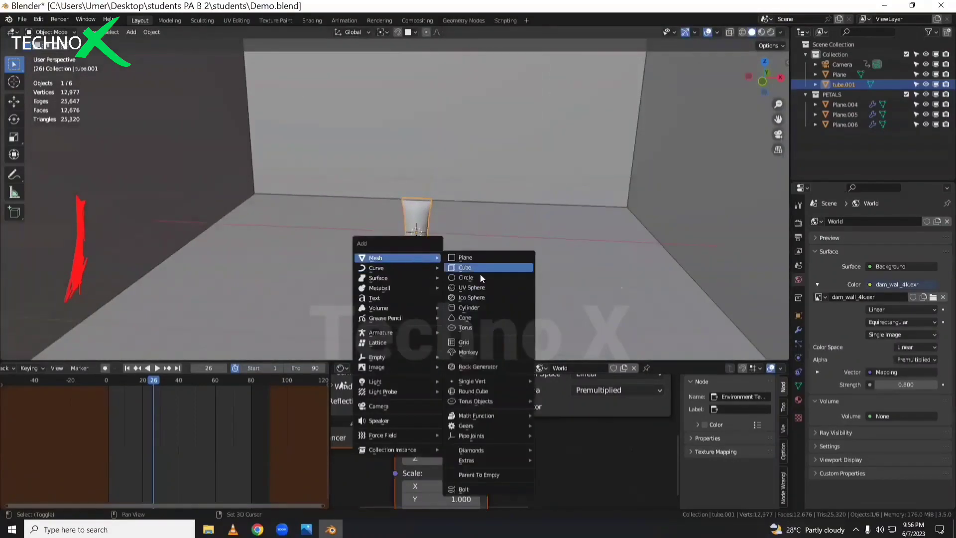
Add an Array modifier to the tube and set its count to 9
{"action": "left_click", "coordinate": [798, 329]}
{"action": "left_click", "coordinate": [839, 222]}
{"action": "left_click", "coordinate": [780, 253]}
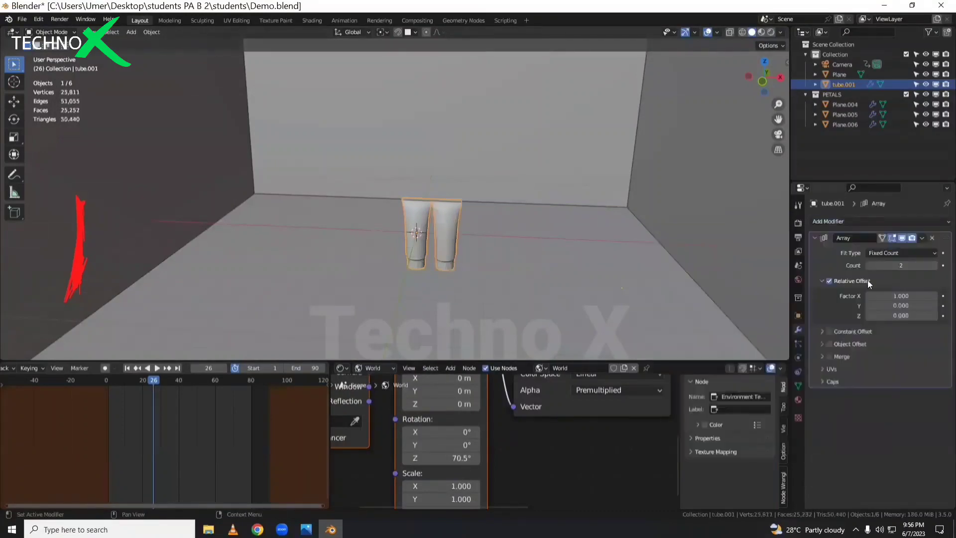
{"action": "left_click", "coordinate": [934, 267]}
{"action": "left_click", "coordinate": [934, 266]}
{"action": "left_click", "coordinate": [934, 266]}
{"action": "left_click", "coordinate": [934, 266]}
{"action": "left_click", "coordinate": [934, 266]}
{"action": "left_click", "coordinate": [934, 266]}
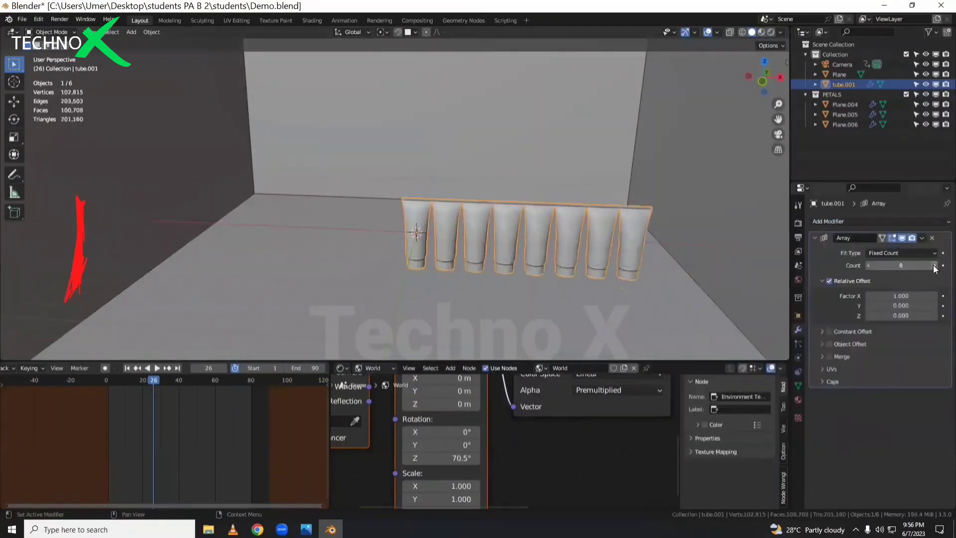
{"action": "left_click", "coordinate": [934, 267]}
Move the row of tubes about -5.45 m along X and raise the array count to 10
{"action": "middle_click_drag", "start_coordinate": [645, 255], "coordinate": [604, 225], "text": "shift"}
{"action": "key", "text": "g"}
{"action": "key", "text": "x"}
{"action": "left_click", "coordinate": [496, 237]}
{"action": "middle_click_drag", "start_coordinate": [520, 229], "coordinate": [538, 204], "text": "shift"}
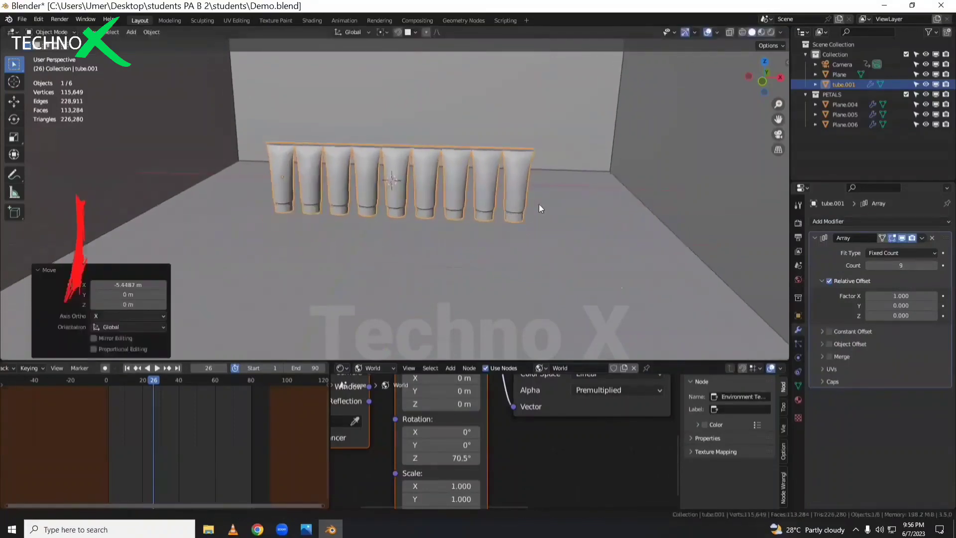
{"action": "left_click", "coordinate": [935, 264]}
{"action": "key", "text": "shift+a"}
{"action": "mouse_move", "coordinate": [353, 295]}
{"action": "left_click", "coordinate": [438, 296]}
{"action": "key", "text": "x"}
{"action": "left_click", "coordinate": [383, 214]}
Add a plain axes empty at the origin of the first tube in the row
{"action": "left_click", "coordinate": [288, 184]}
{"action": "key", "text": "shift+a"}
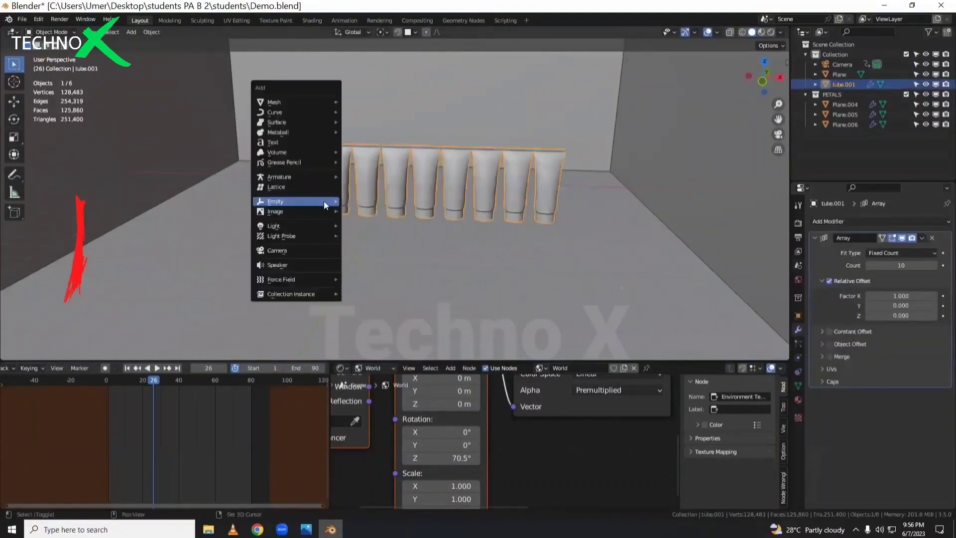
{"action": "key", "text": "shift+a"}
{"action": "mouse_move", "coordinate": [481, 192]}
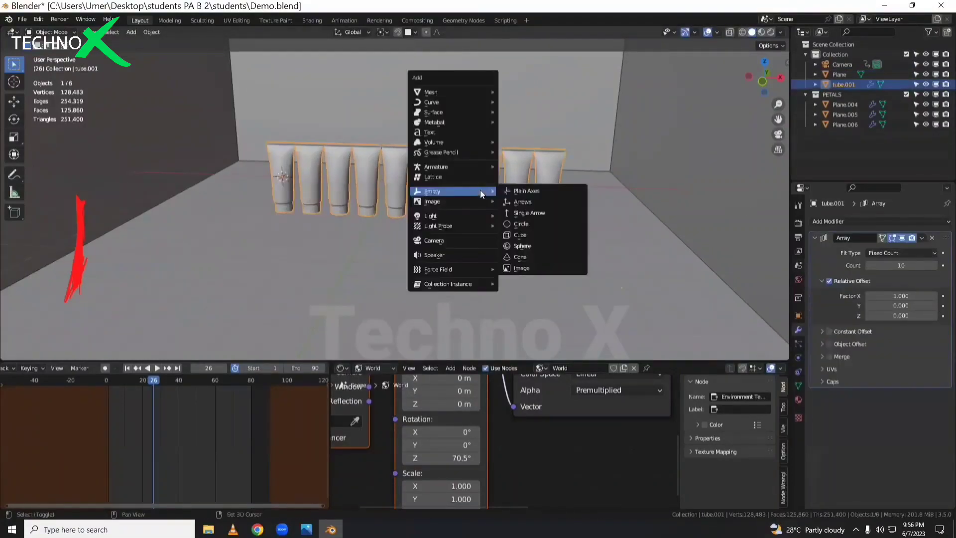
{"action": "left_click", "coordinate": [541, 191]}
{"action": "middle_click_drag", "start_coordinate": [365, 215], "coordinate": [246, 163]}
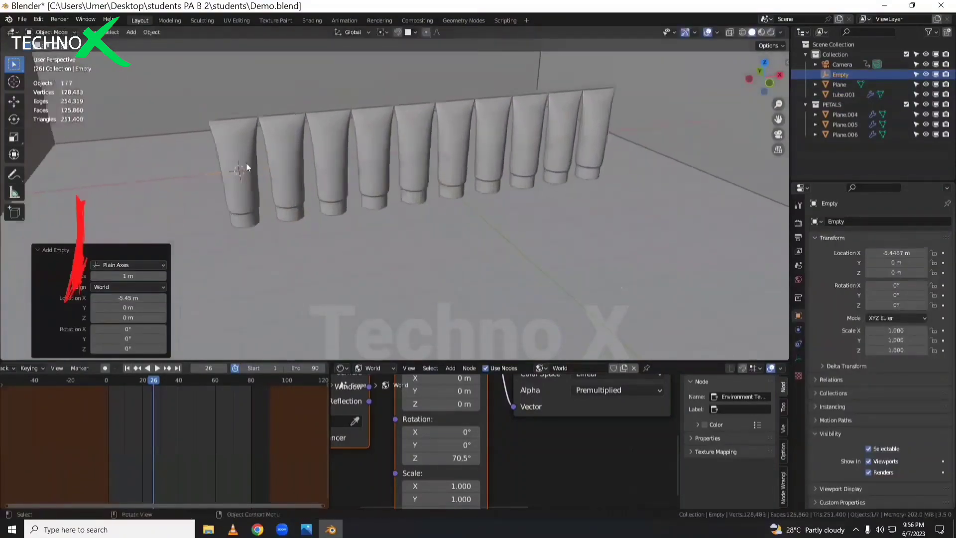
Replace the tube array's relative offset with an object offset driven by the plain axes empty
{"action": "left_click", "coordinate": [246, 160]}
{"action": "left_click", "coordinate": [829, 281]}
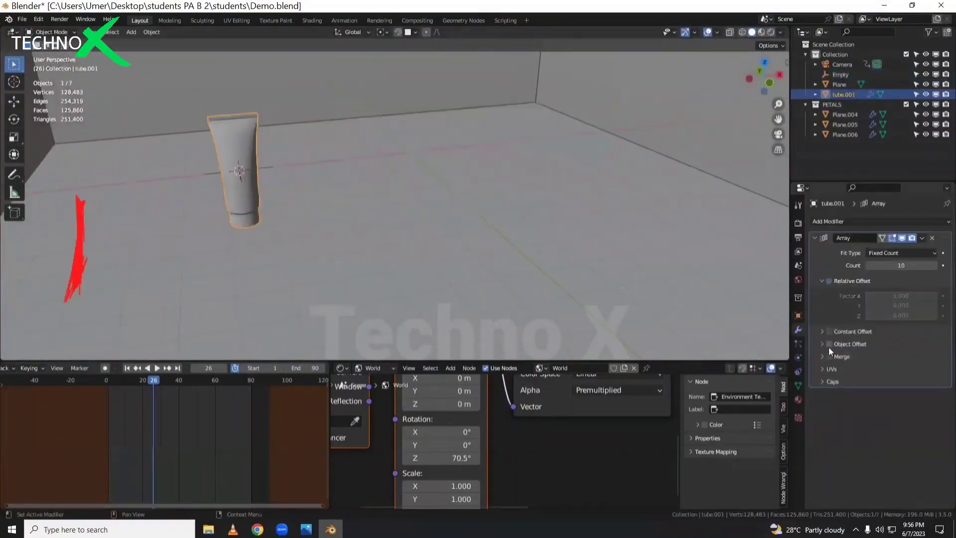
{"action": "left_click", "coordinate": [829, 344]}
{"action": "left_click", "coordinate": [933, 359]}
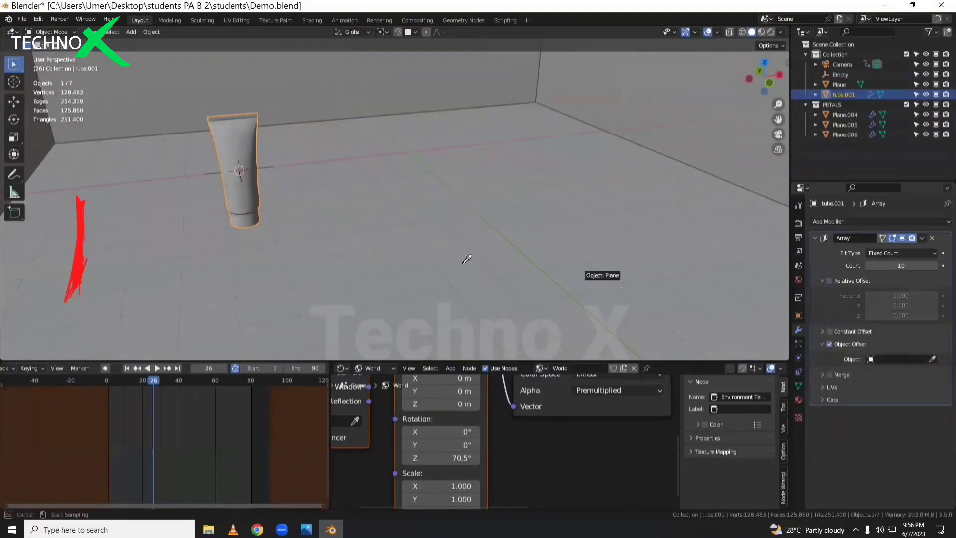
{"action": "left_click", "coordinate": [212, 173]}
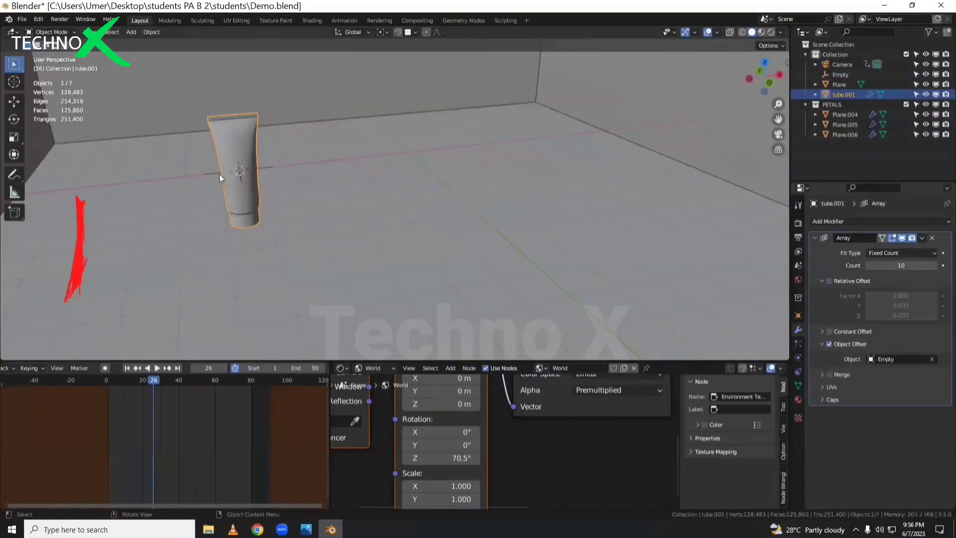
Move the plain axes empty about 1.67 m along X and rotate it about -20.8° around X
{"action": "left_click", "coordinate": [219, 174]}
{"action": "key", "text": "g"}
{"action": "key", "text": "x"}
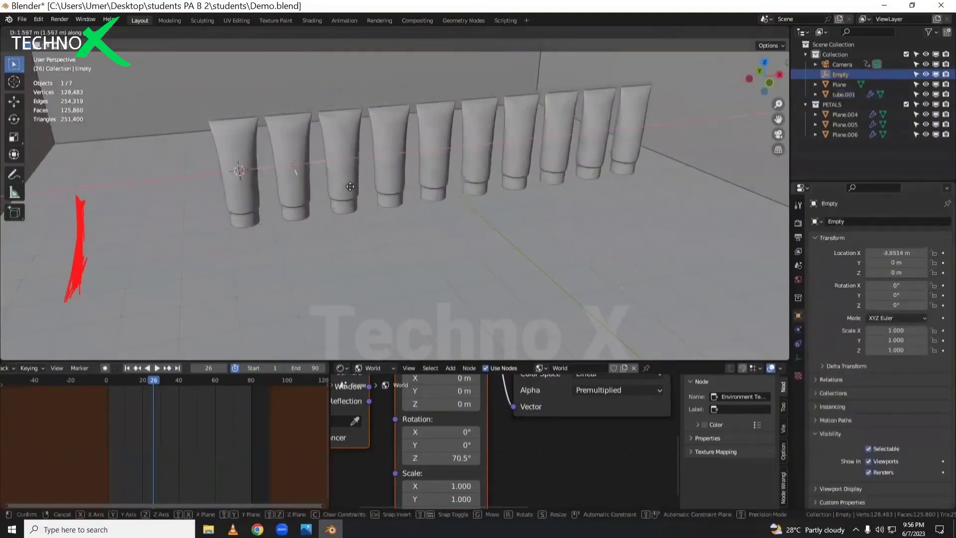
{"action": "left_click", "coordinate": [352, 187]}
{"action": "key", "text": "r"}
{"action": "key", "text": "x"}
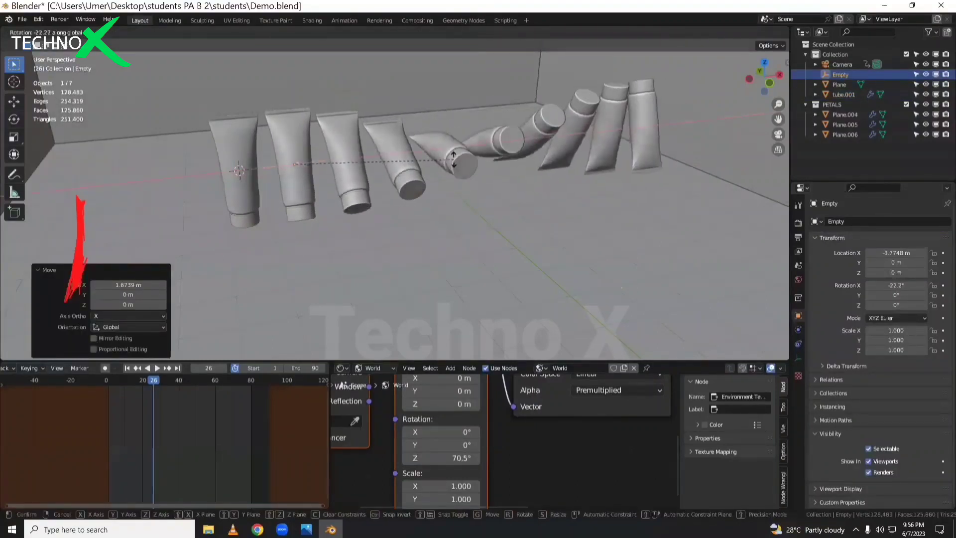
{"action": "left_click", "coordinate": [538, 203]}
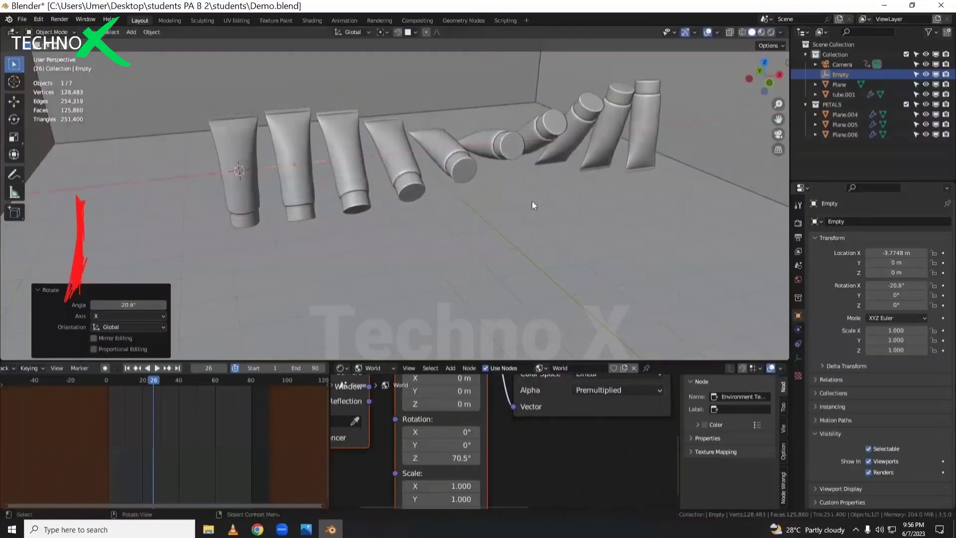
{"action": "middle_click_drag", "start_coordinate": [538, 202], "coordinate": [513, 187]}
Apply the Array modifier on the row of tubes
{"action": "left_click", "coordinate": [513, 177]}
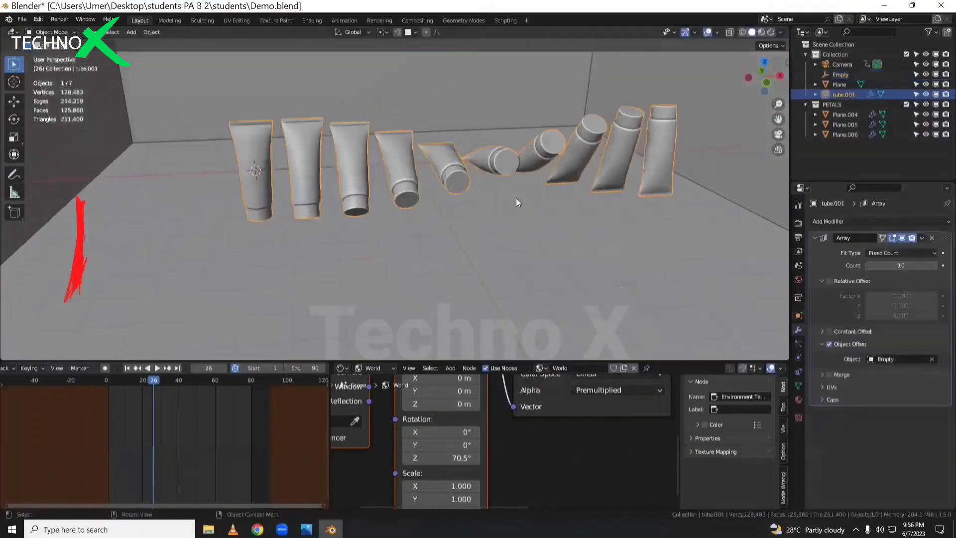
{"action": "left_click", "coordinate": [921, 239]}
{"action": "left_click", "coordinate": [881, 248]}
Add a cube empty at the first tube and scale it to about 6.99 along X
{"action": "scroll", "coordinate": [550, 210], "scroll_direction": "down", "scroll_amount": 3}
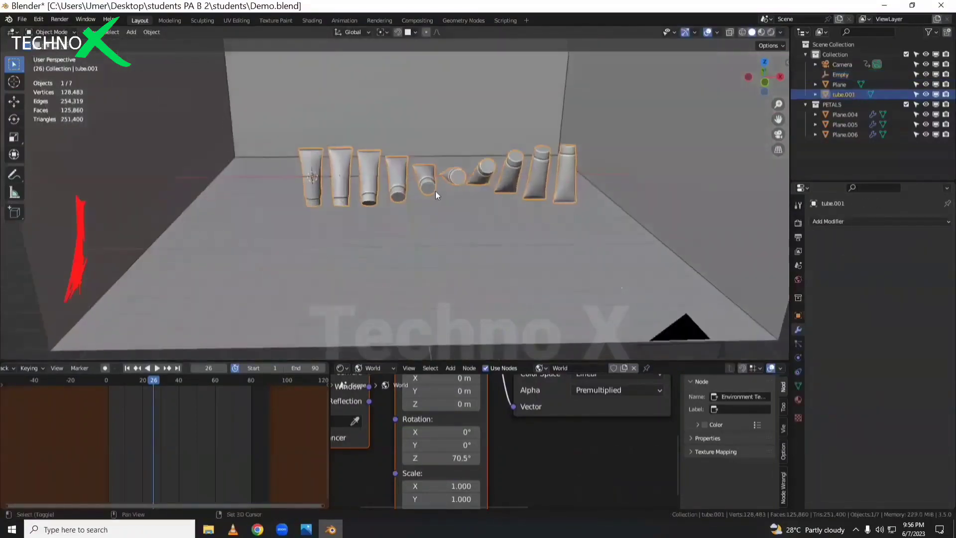
{"action": "key", "text": "shift+a"}
{"action": "mouse_move", "coordinate": [360, 196]}
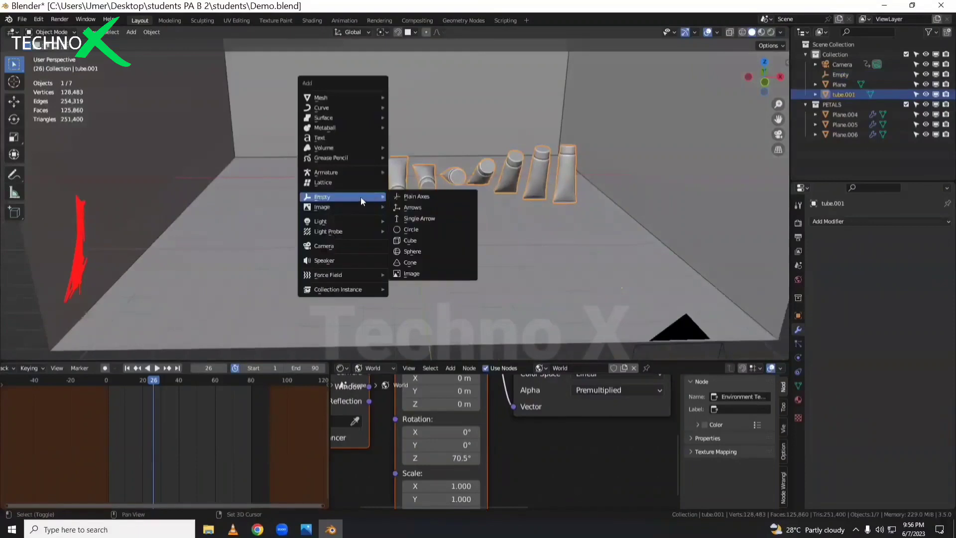
{"action": "left_click", "coordinate": [416, 243]}
{"action": "scroll", "coordinate": [431, 210], "scroll_direction": "down", "scroll_amount": 3}
{"action": "key", "text": "s"}
{"action": "key", "text": "x"}
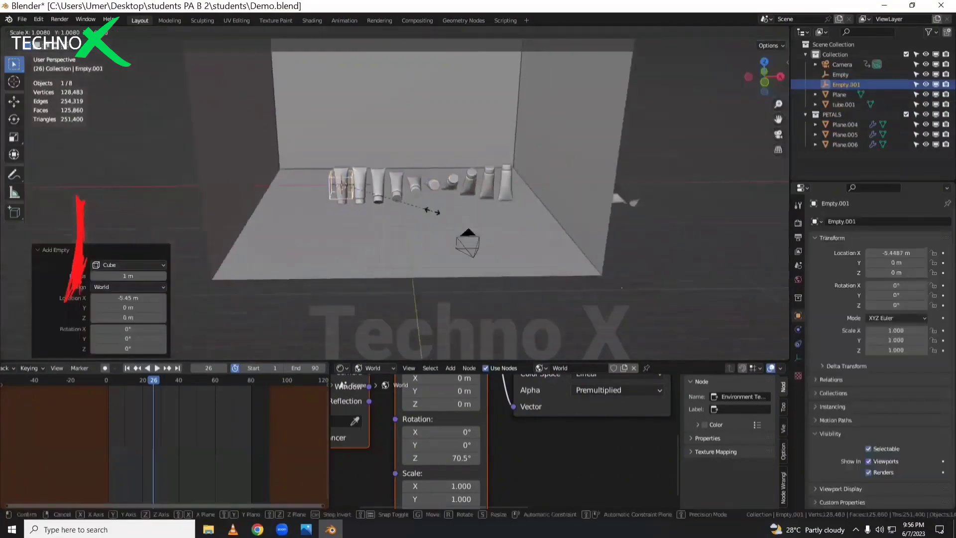
{"action": "left_click", "coordinate": [197, 214]}
Move the cube empty along X to about 1.89 m, aligning it with the row of tubes in front view
{"action": "key", "text": "g"}
{"action": "key", "text": "x"}
{"action": "left_click", "coordinate": [250, 223]}
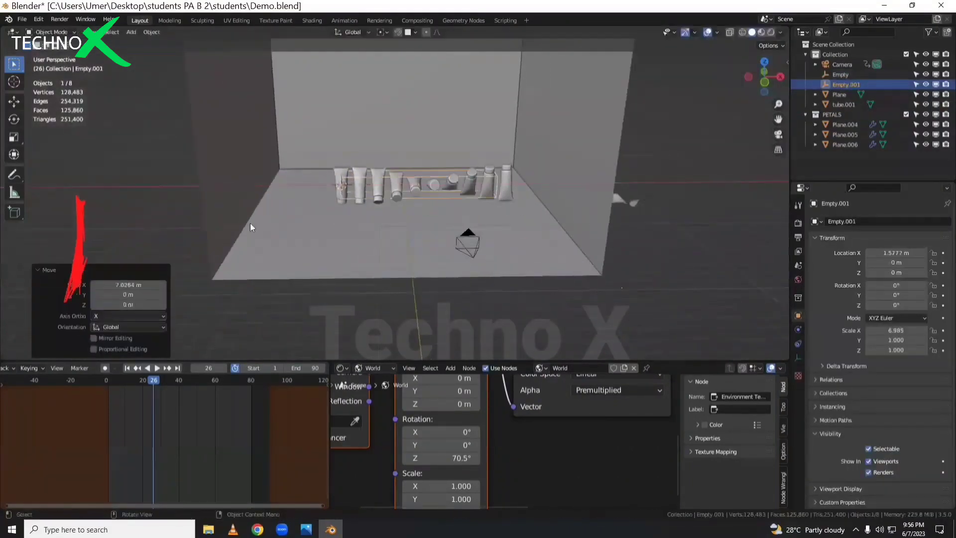
{"action": "key", "text": "KP_1"}
{"action": "scroll", "coordinate": [317, 142], "scroll_direction": "up", "scroll_amount": 2}
{"action": "key", "text": "g"}
{"action": "key", "text": "x"}
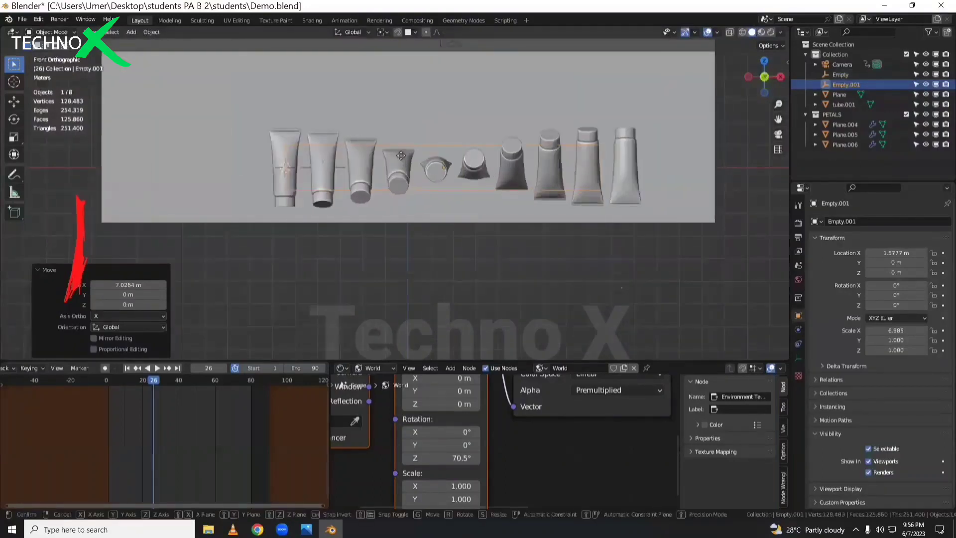
{"action": "left_click", "coordinate": [408, 157]}
Stretch the cube empty to about 8.75 along X and shift it to X about 1.92 m to enclose all tubes
{"action": "key", "text": "s"}
{"action": "key", "text": "x"}
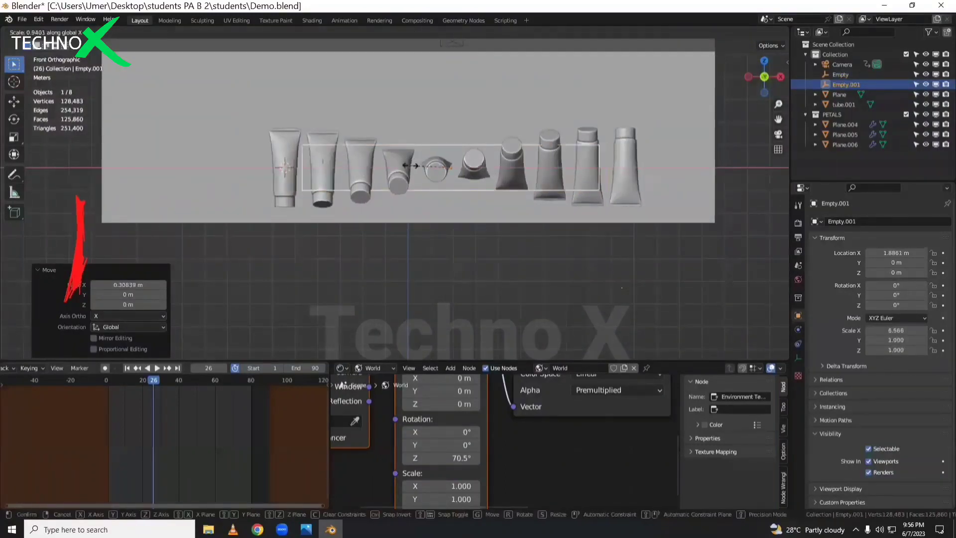
{"action": "left_click", "coordinate": [330, 156]}
{"action": "key", "text": "g"}
{"action": "key", "text": "x"}
{"action": "left_click", "coordinate": [447, 184]}
Parent the row of tubes to the cube empty
{"action": "middle_click_drag", "start_coordinate": [447, 169], "coordinate": [439, 187]}
{"action": "left_click", "coordinate": [470, 167]}
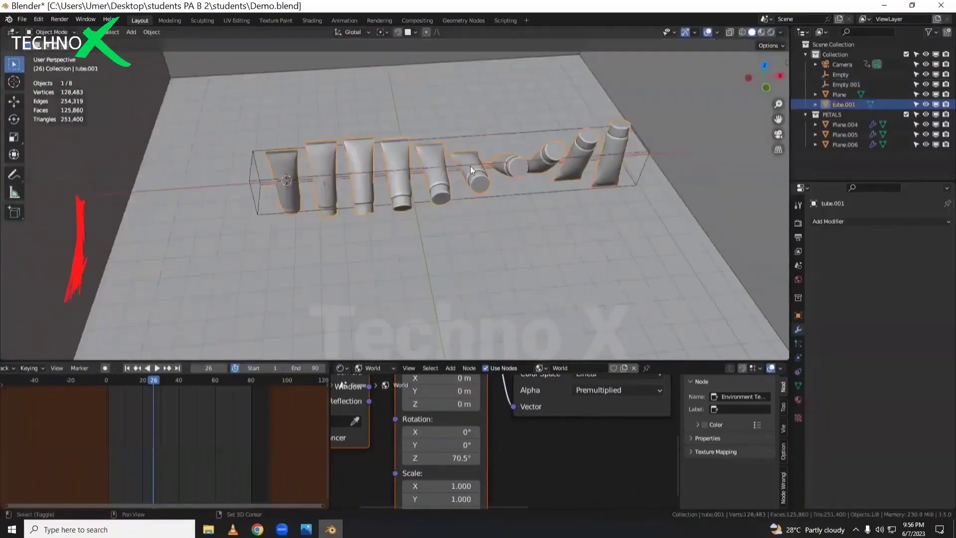
{"action": "left_click", "coordinate": [482, 167], "text": "shift"}
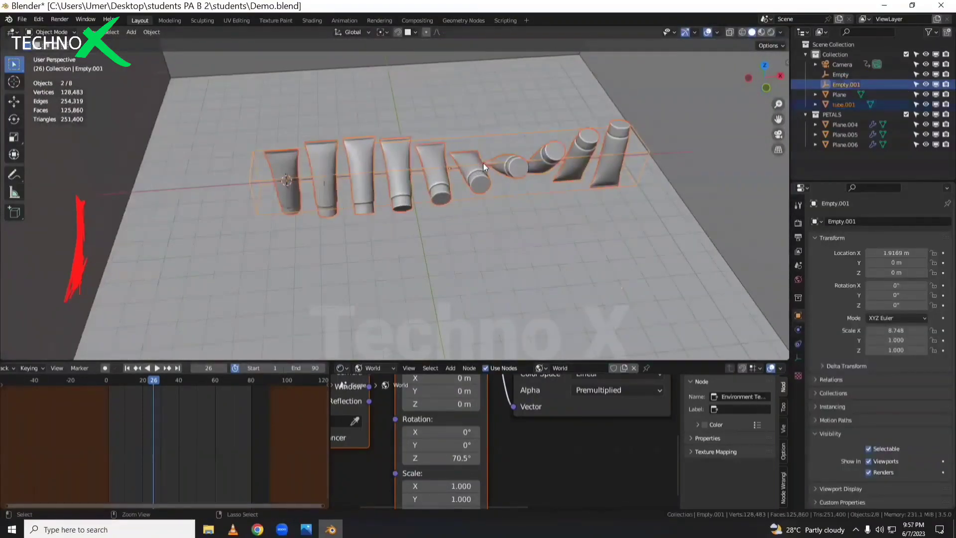
{"action": "key", "text": "ctrl+p"}
{"action": "left_click", "coordinate": [475, 173]}
{"action": "mouse_move", "coordinate": [475, 172]}
{"action": "middle_mouse_down"}
{"action": "mouse_move", "coordinate": [431, 178]}
{"action": "mouse_move", "coordinate": [471, 154]}
{"action": "middle_mouse_up"}
{"action": "left_click", "coordinate": [471, 154]}
{"action": "left_click", "coordinate": [469, 162]}
{"action": "key", "text": "g"}
{"action": "right_click", "coordinate": [519, 198]}
{"action": "key", "text": "g"}
{"action": "key", "text": "x"}
{"action": "right_click", "coordinate": [382, 212]}
Look through the camera and fly it forward until the tubes fill the frame from a close, low viewpoint
{"action": "scroll", "coordinate": [453, 213], "scroll_direction": "down", "scroll_amount": 3}
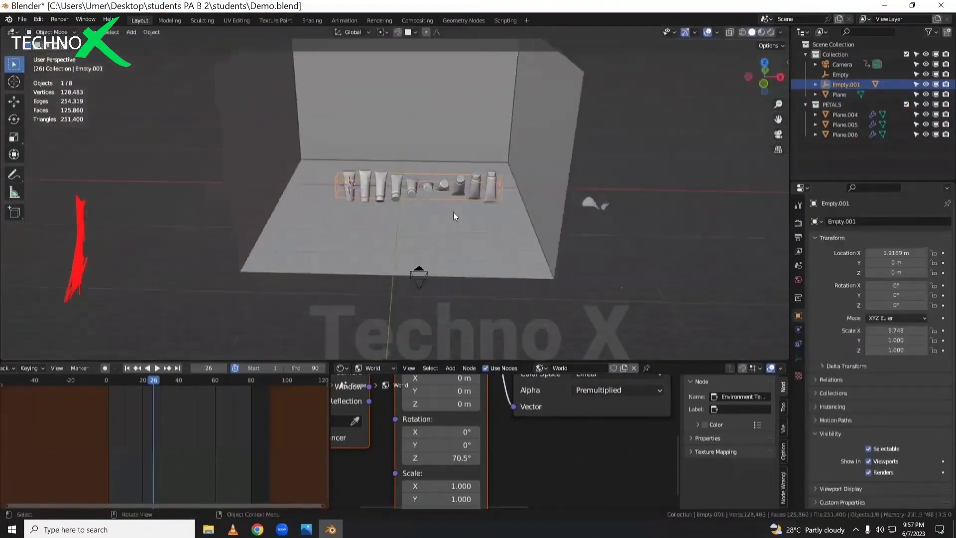
{"action": "key", "text": "KP_0"}
{"action": "middle_click_drag", "start_coordinate": [399, 271], "coordinate": [443, 203], "text": "shift"}
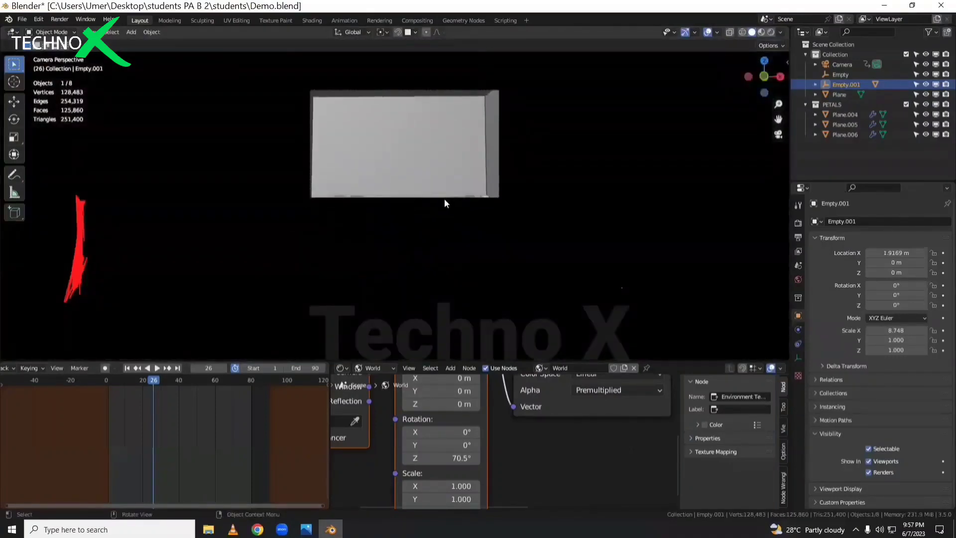
{"action": "key", "text": "shift+grave"}
{"action": "key", "text": "w"}
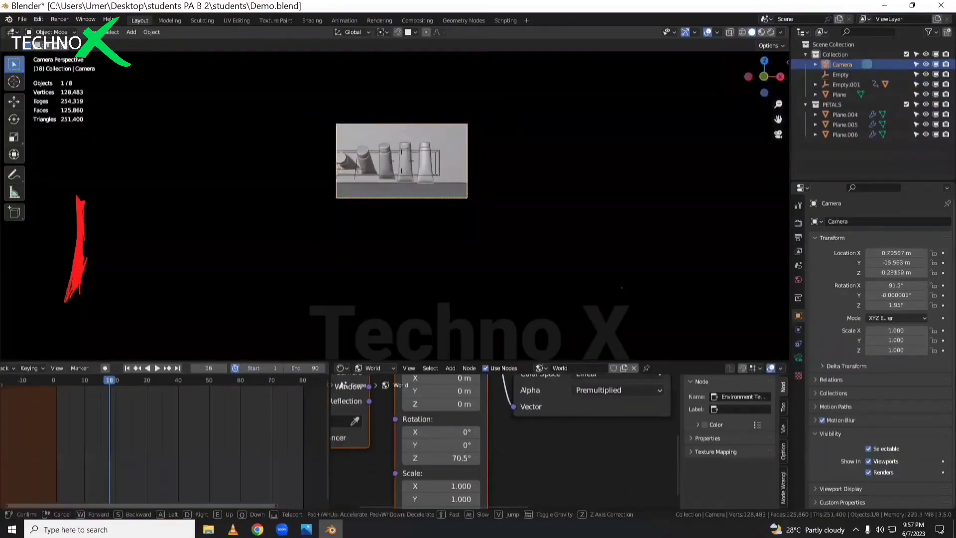
{"action": "left_click", "coordinate": [398, 188]}
Switch the camera view to rendered shading and examine the framing of the tubes
{"action": "key", "text": "z"}
{"action": "left_click", "coordinate": [389, 129]}
{"action": "scroll", "coordinate": [388, 147], "scroll_direction": "up", "scroll_amount": 3}
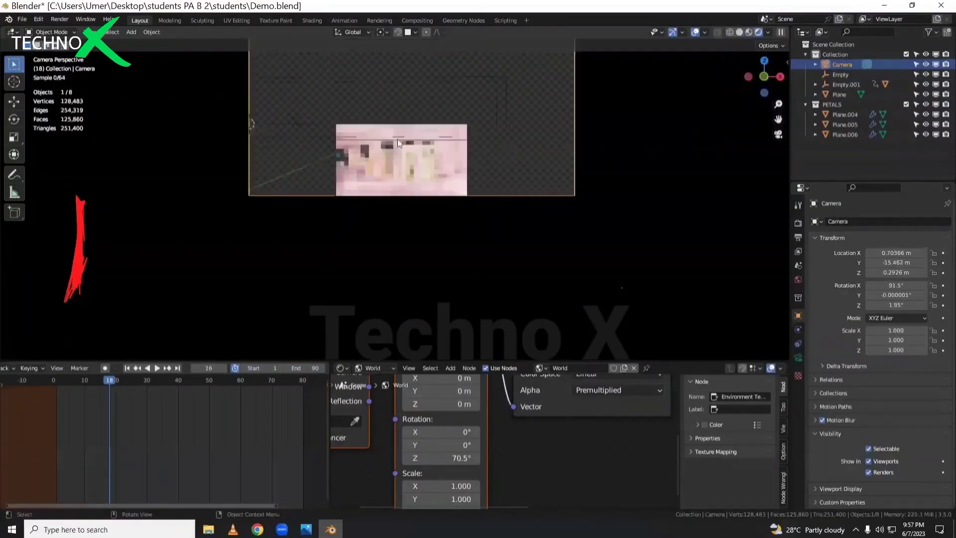
{"action": "middle_click_drag", "start_coordinate": [385, 262], "coordinate": [397, 226], "text": "shift"}
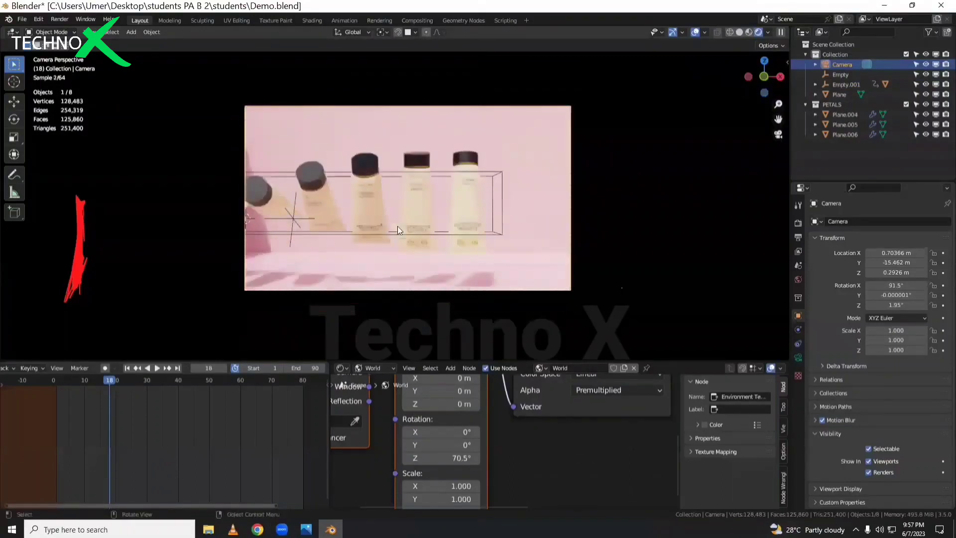
Keyframe the tubes' cube empty at X -14.194 m on frame 1, and at frame 80 move it along X to about 14.65 m
{"action": "left_click", "coordinate": [499, 230]}
{"action": "left_click", "coordinate": [494, 234]}
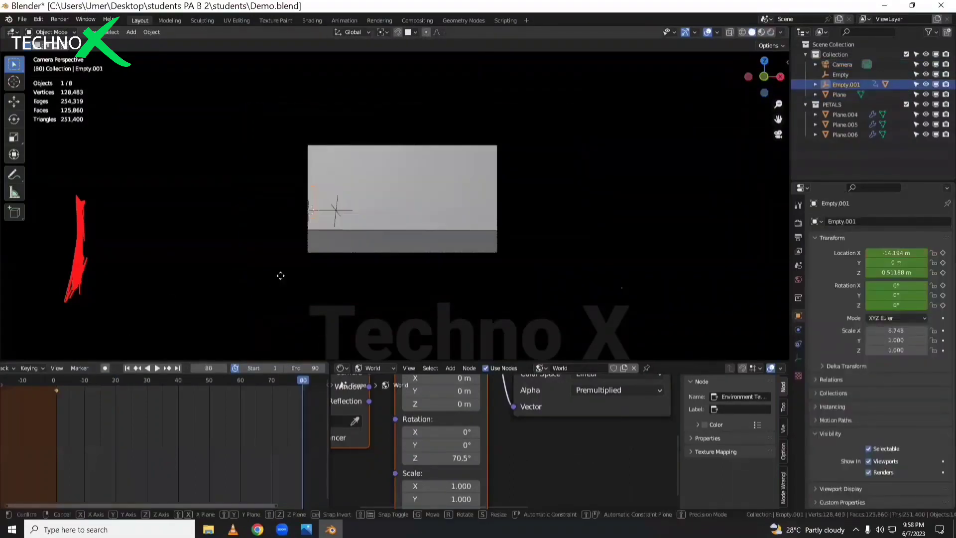
{"action": "key", "text": "x"}
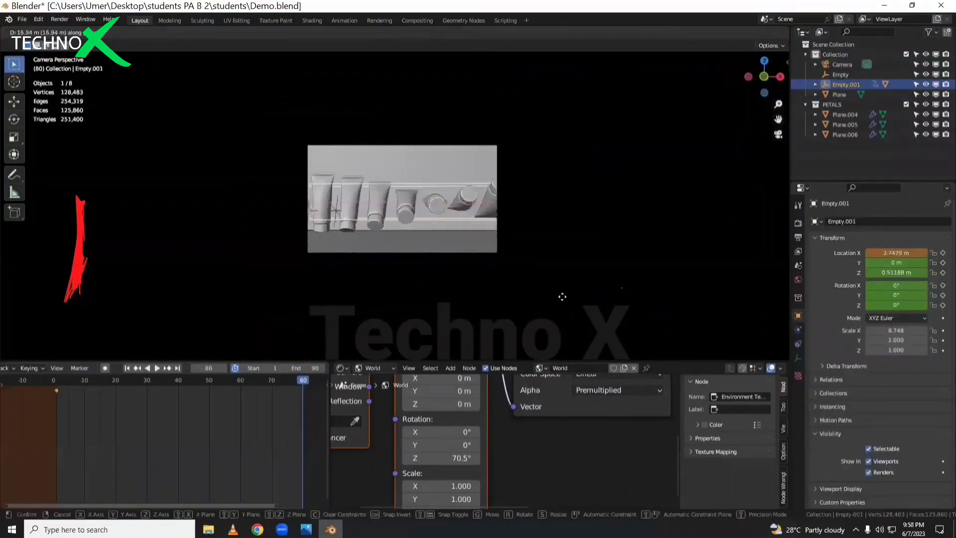
{"action": "left_click", "coordinate": [770, 330]}
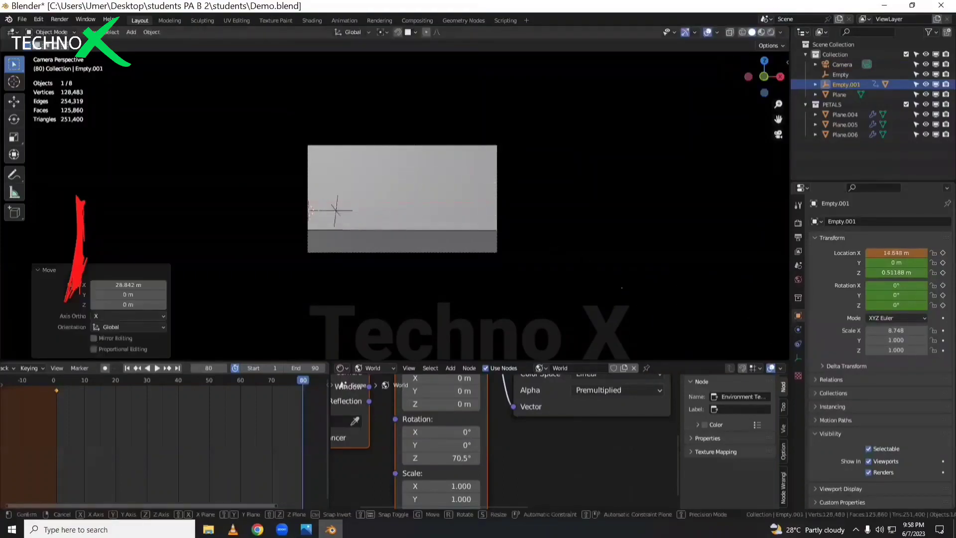
Rotate the cube empty 359° about X and insert a Location & Rotation keyframe at frame 80
{"action": "key", "text": "r"}
{"action": "key", "text": "x"}
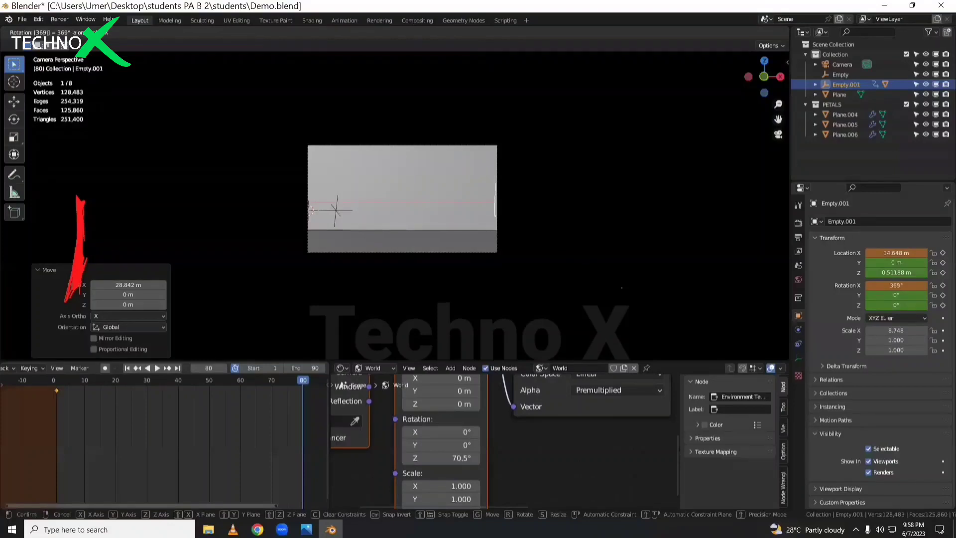
{"action": "key", "text": "Return"}
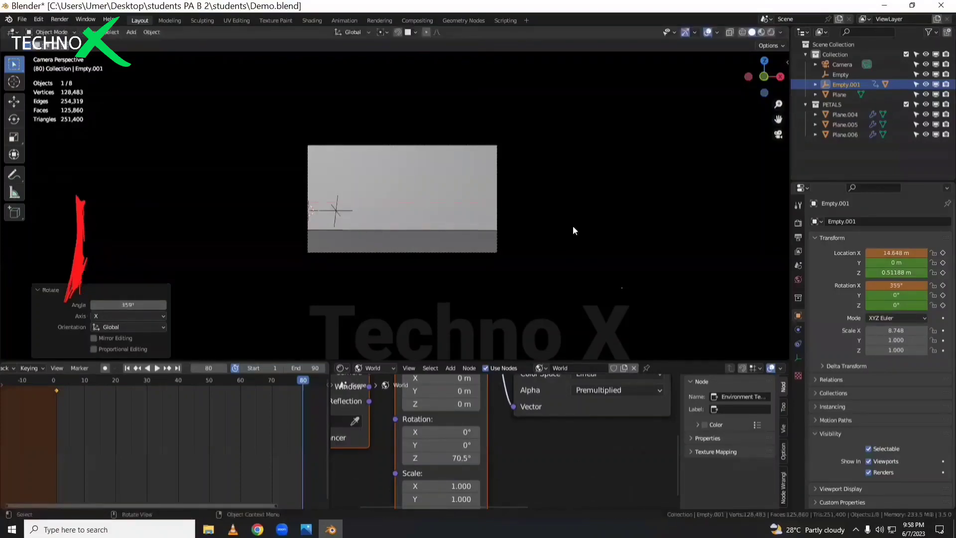
{"action": "key", "text": "i"}
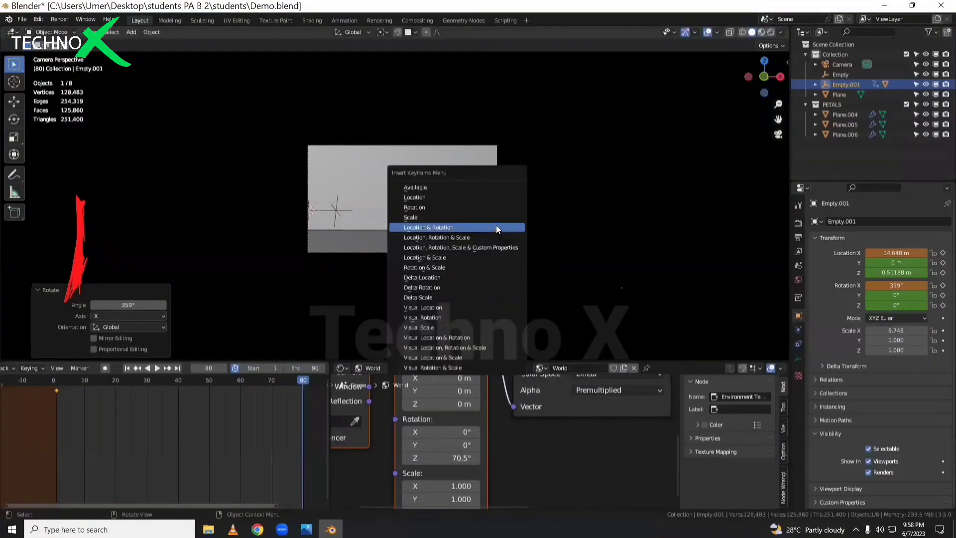
{"action": "left_click", "coordinate": [482, 227]}
Play the animation from the first frame to check how the tubes roll across the camera view
{"action": "key", "text": "shift+Left"}
{"action": "key", "text": "space"}
{"action": "mouse_move", "coordinate": [69, 386]}
{"action": "left_mouse_down"}
{"action": "mouse_move", "coordinate": [198, 411]}
{"action": "mouse_move", "coordinate": [77, 399]}
{"action": "left_mouse_up"}
{"action": "key", "text": "shift+Left"}
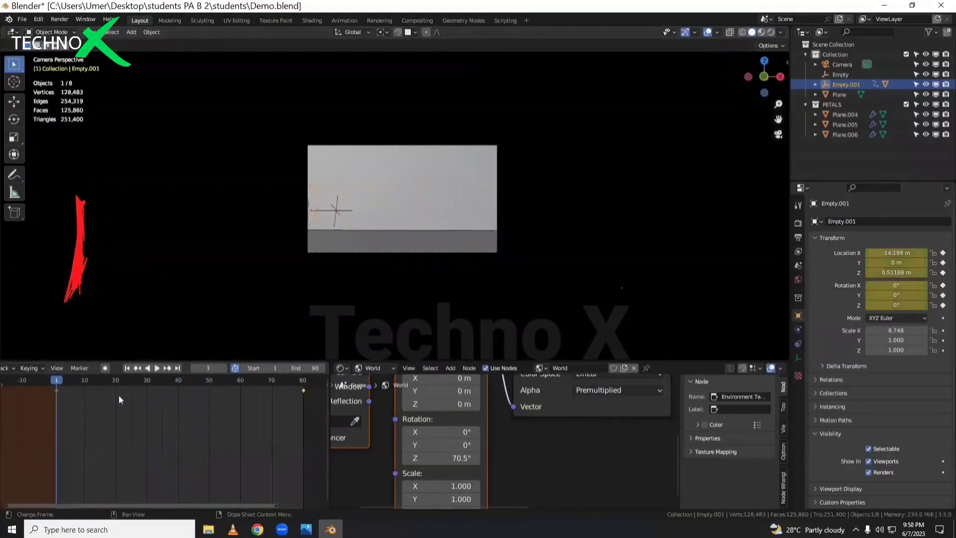
{"action": "key", "text": "space"}
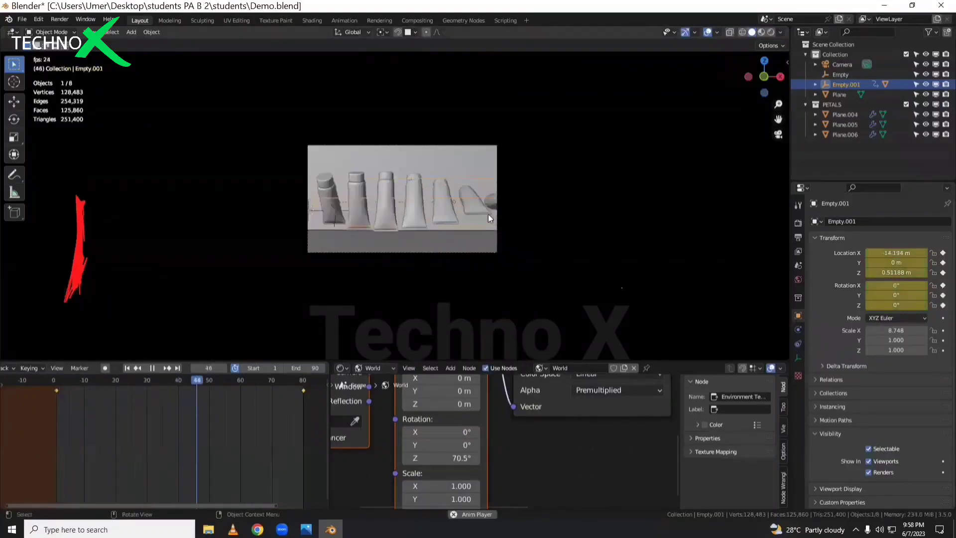
{"action": "key", "text": "space"}
Place intermediate keyframes for the empty at about frames 12 and 68 and set the keyframe interpolation to Linear
{"action": "scroll", "coordinate": [449, 383], "scroll_direction": "down", "scroll_amount": 3}
{"action": "left_click_drag", "start_coordinate": [288, 402], "coordinate": [197, 437]}
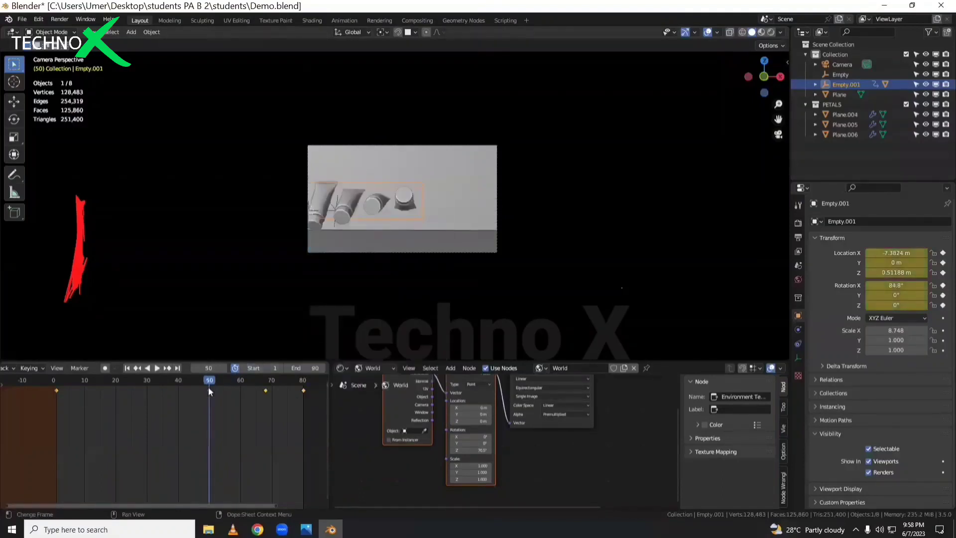
{"action": "left_click_drag", "start_coordinate": [208, 390], "coordinate": [154, 401]}
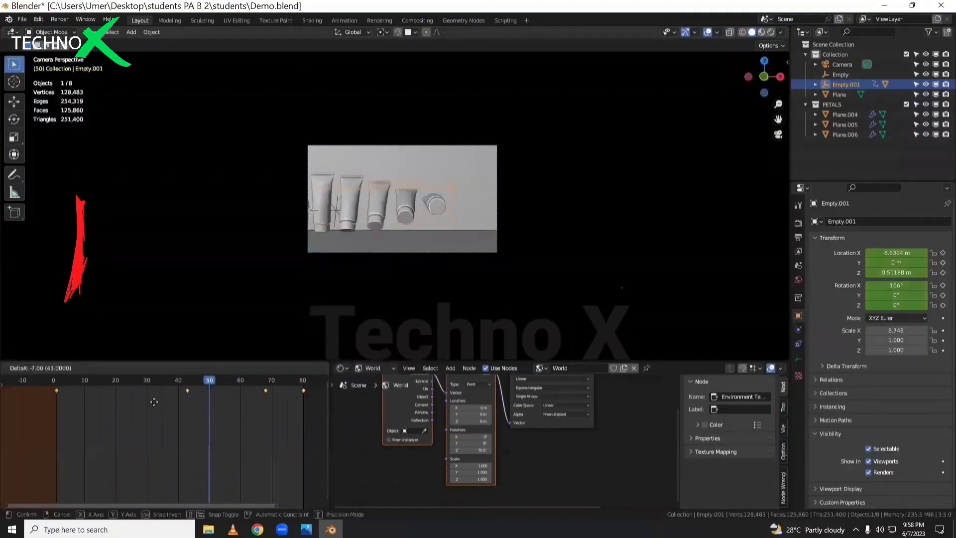
{"action": "left_click", "coordinate": [107, 403]}
{"action": "key", "text": "t"}
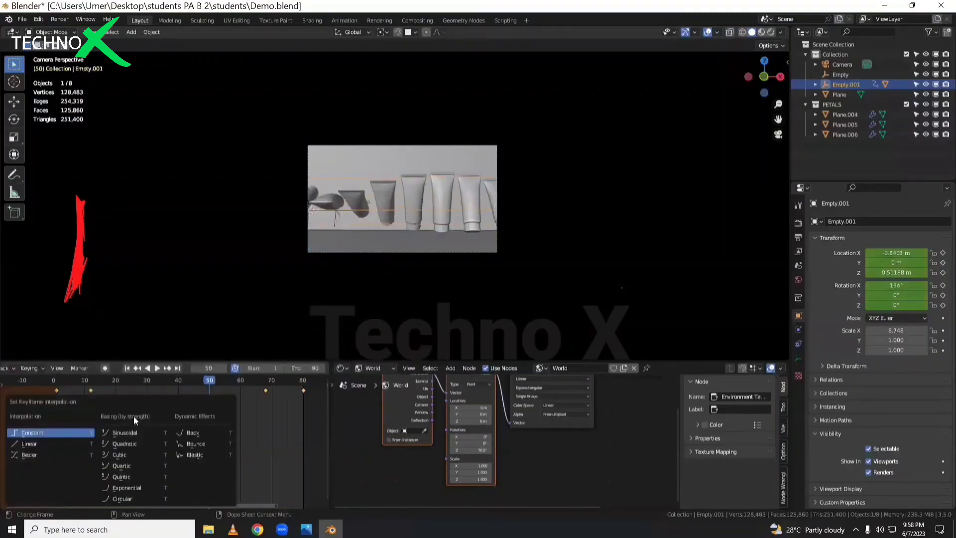
{"action": "left_click", "coordinate": [78, 443]}
Replay the retimed animation from the start, and examine the tubes around frame 37 in rendered shading
{"action": "key", "text": "shift+Left"}
{"action": "key", "text": "space"}
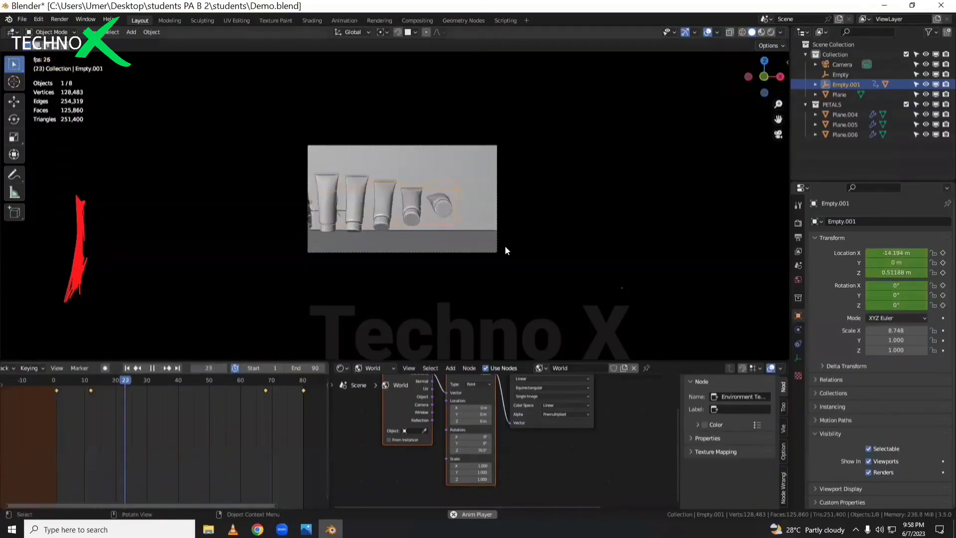
{"action": "key", "text": "space"}
{"action": "key", "text": "z"}
{"action": "left_click", "coordinate": [444, 187]}
{"action": "scroll", "coordinate": [470, 205], "scroll_direction": "down", "scroll_amount": 2}
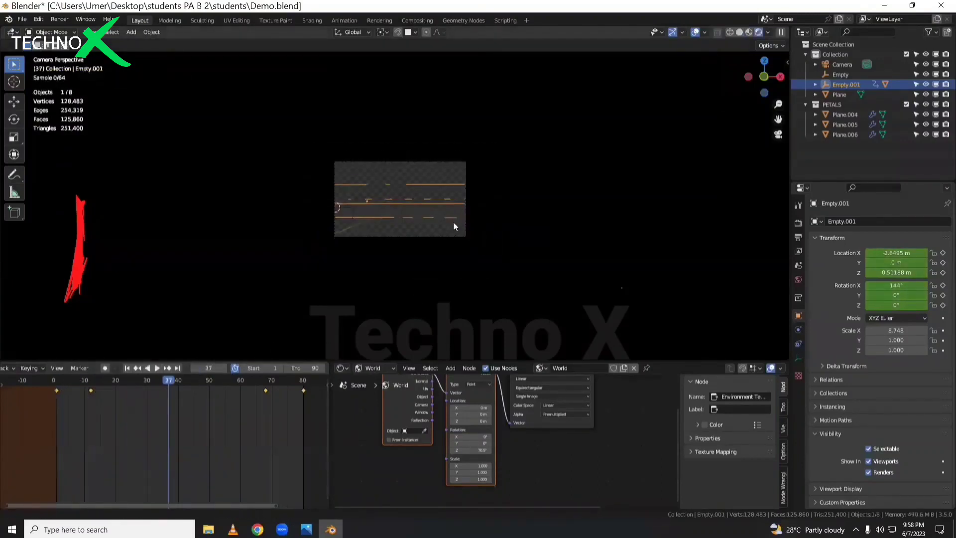
{"action": "scroll", "coordinate": [453, 226], "scroll_direction": "up", "scroll_amount": 5}
{"action": "scroll", "coordinate": [443, 242], "scroll_direction": "up", "scroll_amount": 2}
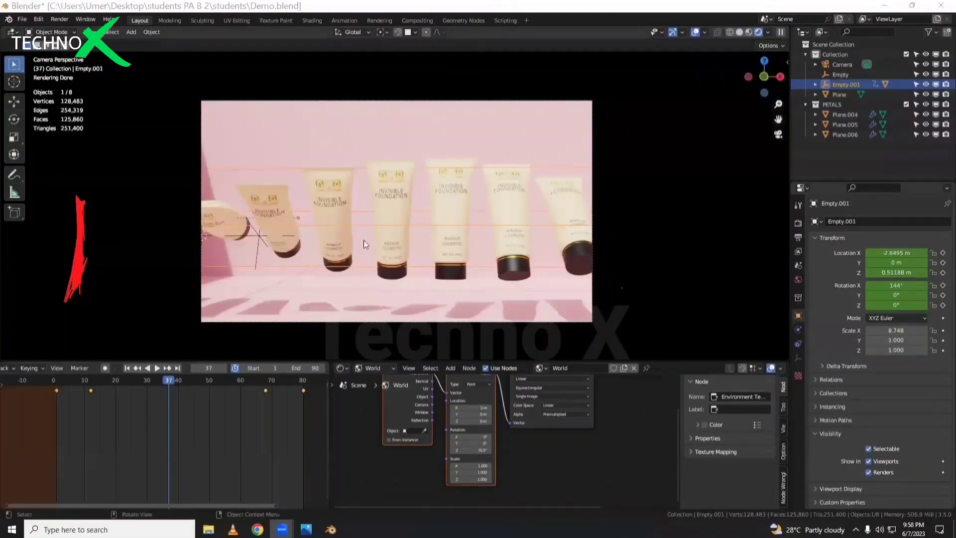
Play the animation in rendered shading, pausing to examine the tubes' rotation and spacing across the frame
{"action": "key", "text": "space"}
{"action": "left_click", "coordinate": [56, 389]}
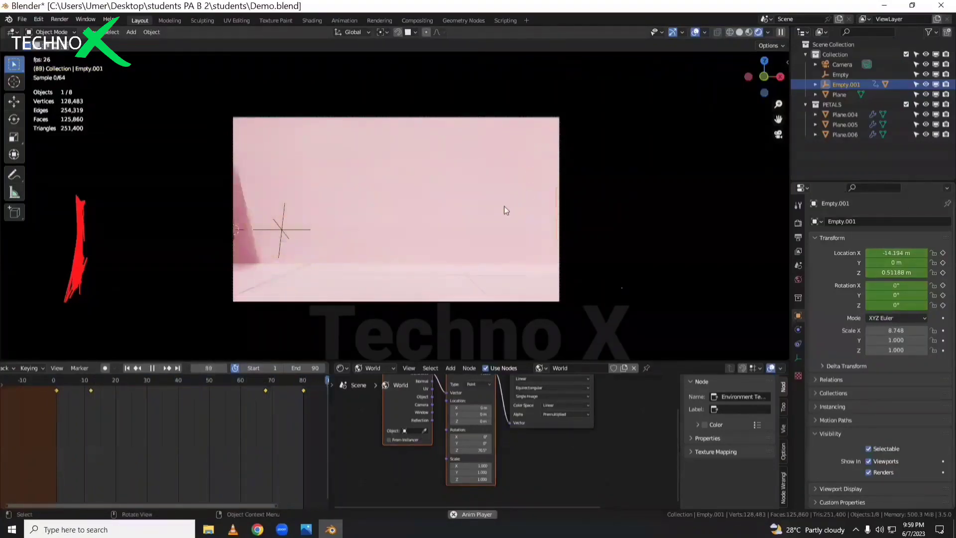
{"action": "key", "text": "space"}
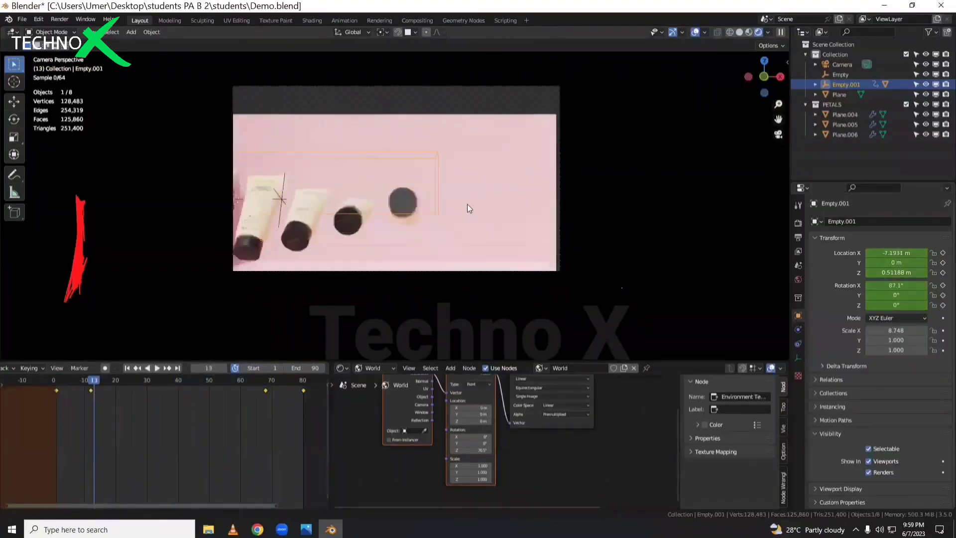
{"action": "scroll", "coordinate": [418, 207], "scroll_direction": "up", "scroll_amount": 1}
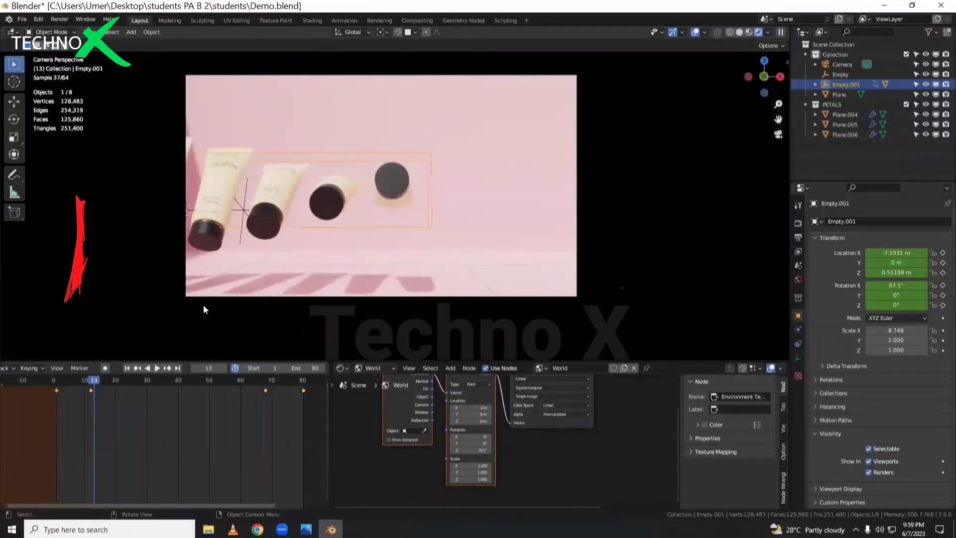
{"action": "key", "text": "space"}
{"action": "key", "text": "space"}
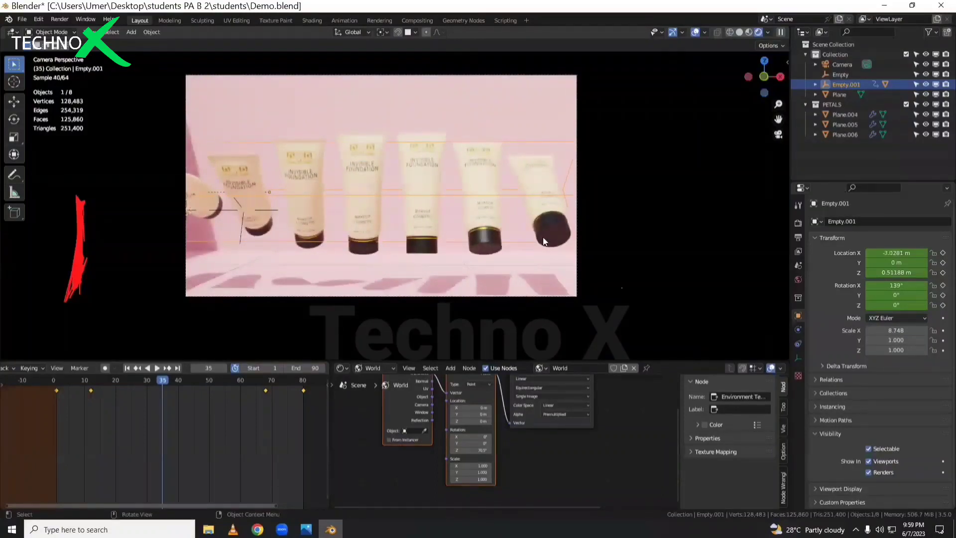
{"action": "key", "text": "space"}
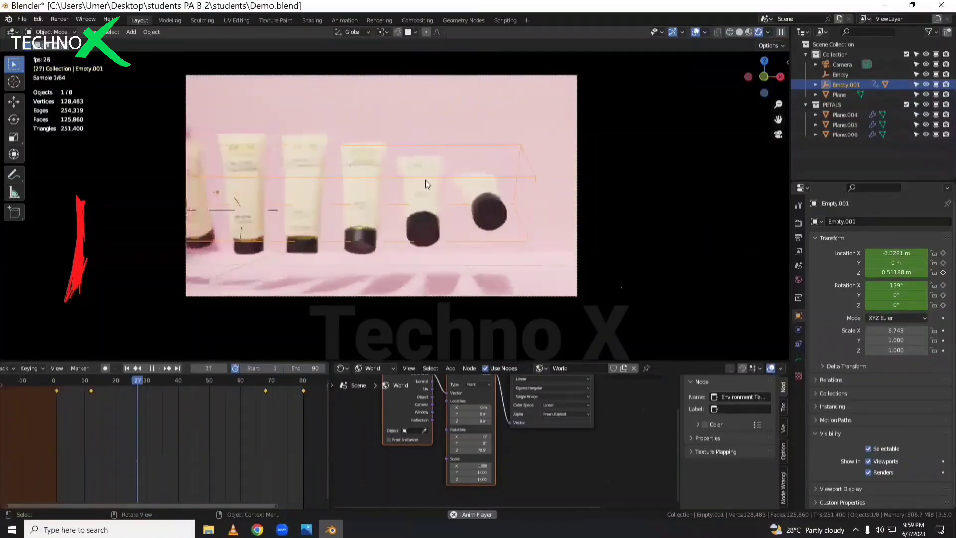
{"action": "key", "text": "space"}
Leave the camera view, go to frame 47, and add a mesh plane at the tubes scaled up to about 6.95
{"action": "key", "text": "KP_0"}
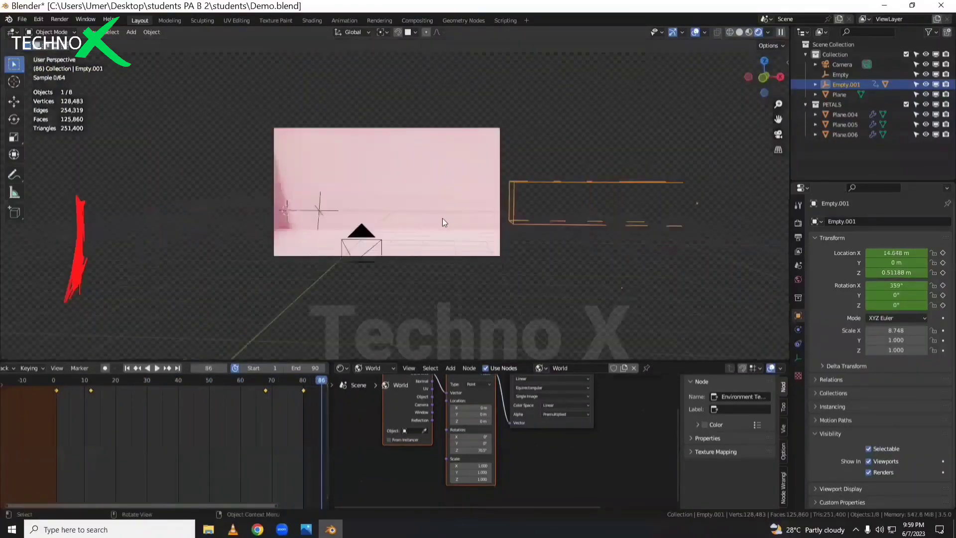
{"action": "middle_click_drag", "start_coordinate": [457, 215], "coordinate": [477, 211]}
{"action": "left_click_drag", "start_coordinate": [192, 381], "coordinate": [202, 417]}
{"action": "middle_click_drag", "start_coordinate": [388, 214], "coordinate": [403, 223]}
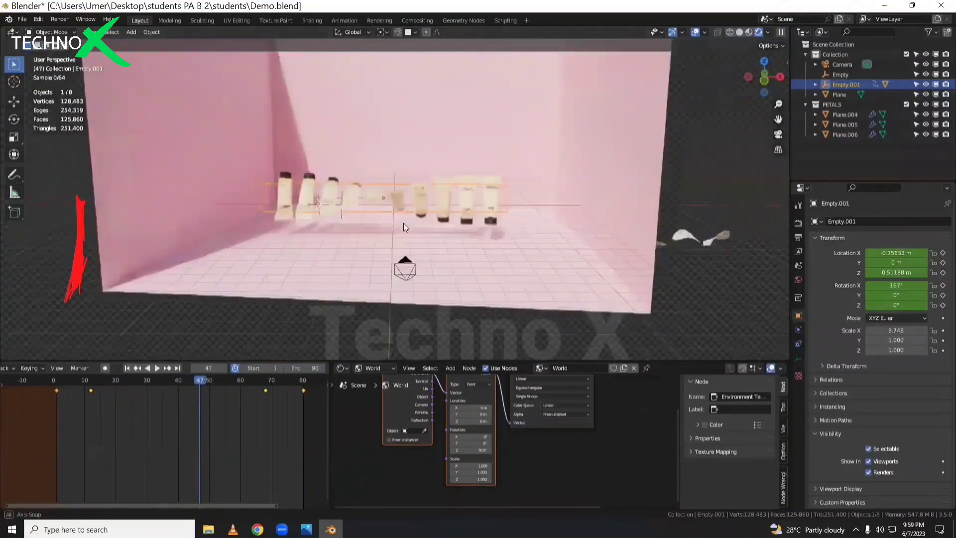
{"action": "key", "text": "shift+a"}
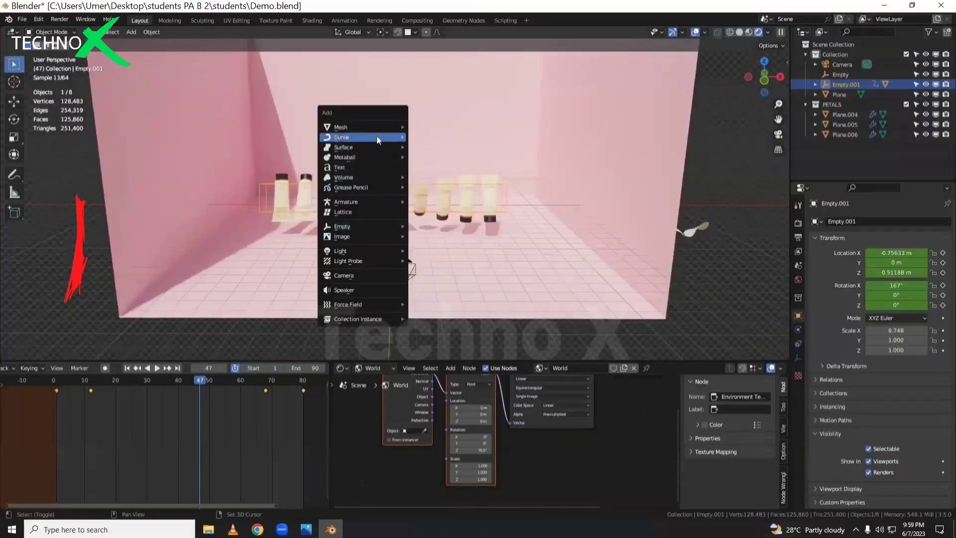
{"action": "mouse_move", "coordinate": [380, 127]}
{"action": "left_click", "coordinate": [440, 127]}
{"action": "key", "text": "s"}
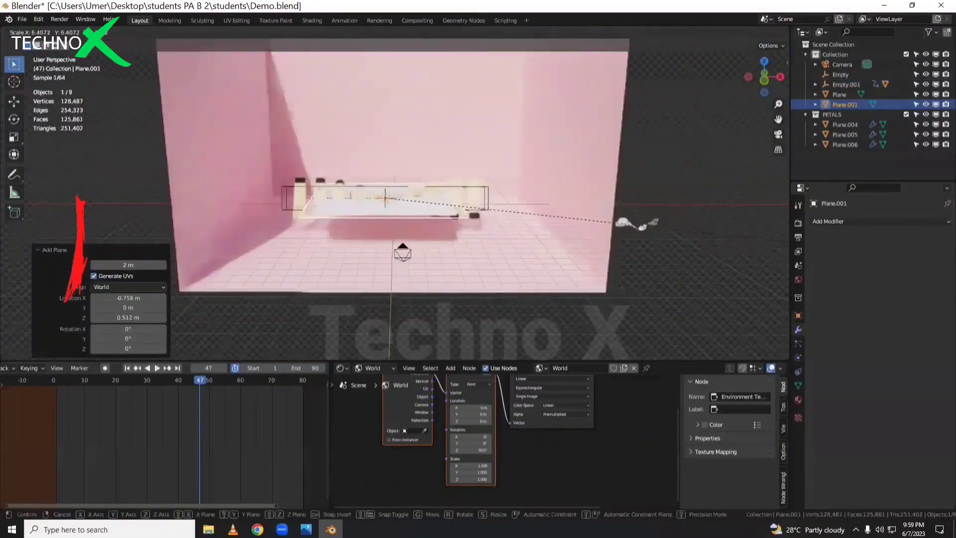
{"action": "left_click", "coordinate": [70, 218]}
Narrow the plane along Y to about 0.389 and rotate it 90° about X so it stands upright
{"action": "middle_click_drag", "start_coordinate": [322, 251], "coordinate": [434, 241]}
{"action": "key", "text": "s"}
{"action": "key", "text": "y"}
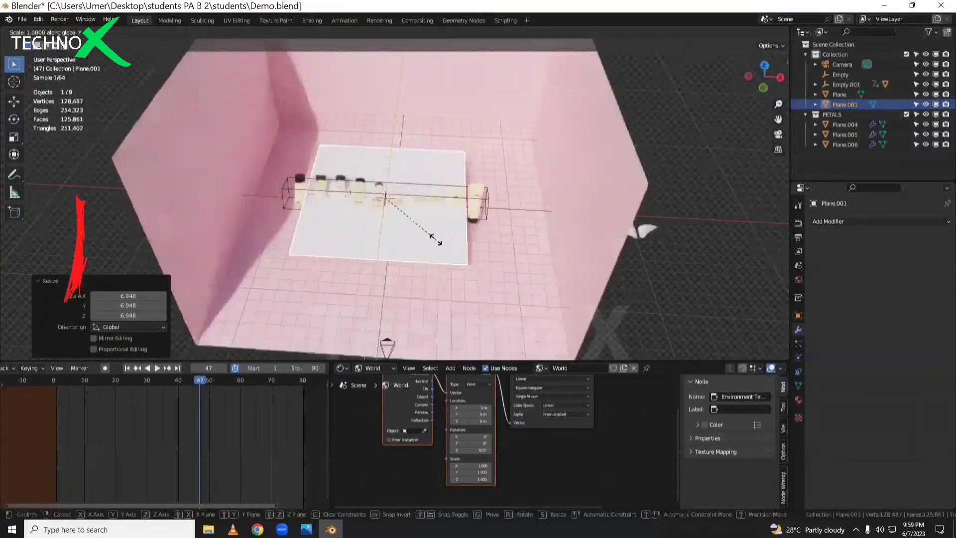
{"action": "left_click", "coordinate": [407, 208]}
{"action": "key", "text": "r"}
{"action": "key", "text": "y"}
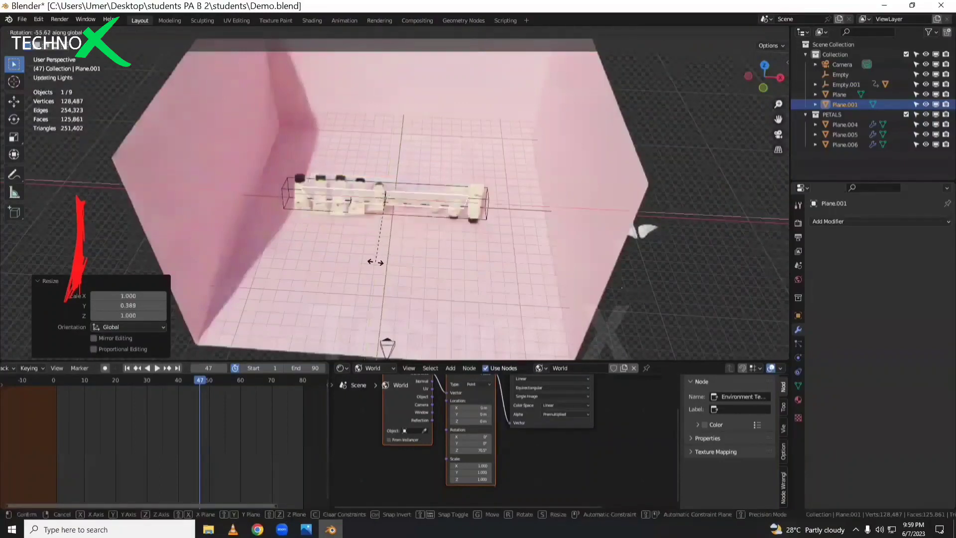
{"action": "key", "text": "x"}
{"action": "key", "text": "9"}
{"action": "key", "text": "0"}
{"action": "key", "text": "Return"}
Reposition the upright plane just behind the row of tubes
{"action": "key", "text": "g"}
{"action": "left_click", "coordinate": [439, 213]}
{"action": "scroll", "coordinate": [379, 179], "scroll_direction": "up", "scroll_amount": 4}
{"action": "middle_click_drag", "start_coordinate": [380, 179], "coordinate": [362, 165]}
{"action": "key", "text": "g"}
{"action": "key", "text": "y"}
{"action": "right_click", "coordinate": [362, 165]}
Switch to solid shading, give the plane an emitter particle system, raise its emission number, and set its gravity weight to 0
{"action": "key", "text": "z"}
{"action": "scroll", "coordinate": [481, 184], "scroll_direction": "down", "scroll_amount": 3}
{"action": "mouse_move", "coordinate": [481, 184]}
{"action": "middle_mouse_down"}
{"action": "mouse_move", "coordinate": [461, 193]}
{"action": "mouse_move", "coordinate": [498, 202]}
{"action": "mouse_move", "coordinate": [440, 199]}
{"action": "middle_mouse_up"}
{"action": "scroll", "coordinate": [498, 202], "scroll_direction": "down", "scroll_amount": 4}
{"action": "scroll", "coordinate": [440, 199], "scroll_direction": "down", "scroll_amount": 1}
{"action": "double_click", "coordinate": [883, 309]}
{"action": "type", "text": "150"}
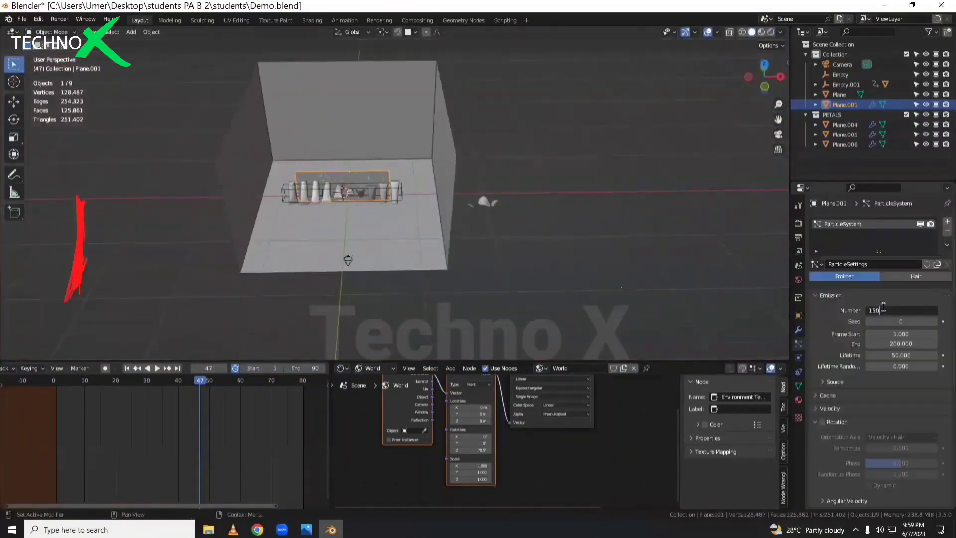
{"action": "key", "text": "Return"}
{"action": "scroll", "coordinate": [876, 324], "scroll_direction": "down", "scroll_amount": 10}
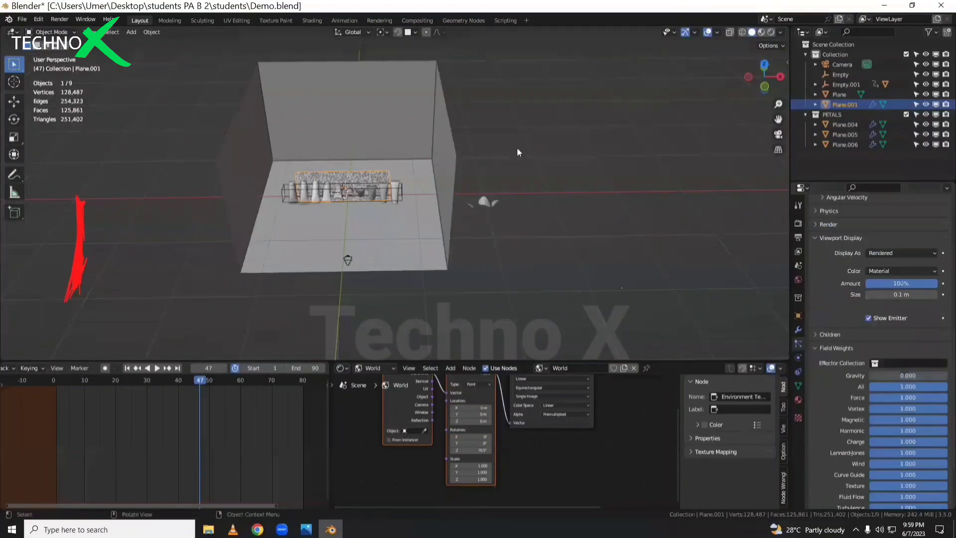
Render the plane's particles as a collection, using PETALS as the instance collection
{"action": "scroll", "coordinate": [516, 176], "scroll_direction": "up", "scroll_amount": 3}
{"action": "scroll", "coordinate": [859, 251], "scroll_direction": "up", "scroll_amount": 4}
{"action": "left_click", "coordinate": [841, 304]}
{"action": "left_click", "coordinate": [908, 320]}
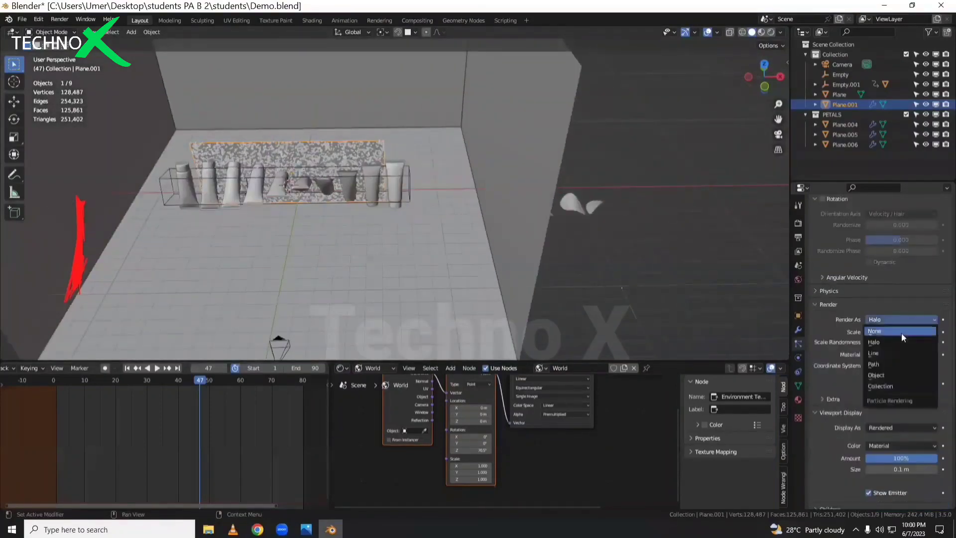
{"action": "left_click", "coordinate": [889, 387]}
{"action": "left_click", "coordinate": [896, 393]}
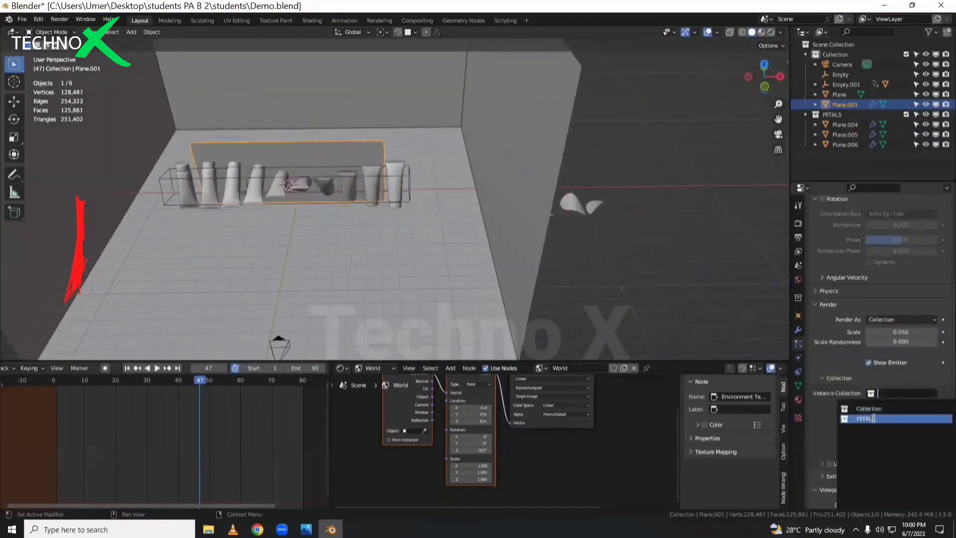
{"action": "left_click", "coordinate": [876, 423]}
Add a Turbulence force field at the middle of the tubes and scale it to 5.2
{"action": "mouse_move", "coordinate": [366, 191]}
{"action": "middle_mouse_down", "text": "shift"}
{"action": "mouse_move", "coordinate": [420, 195]}
{"action": "mouse_move", "coordinate": [368, 175]}
{"action": "middle_mouse_up", "text": "shift"}
{"action": "key", "text": "shift+a"}
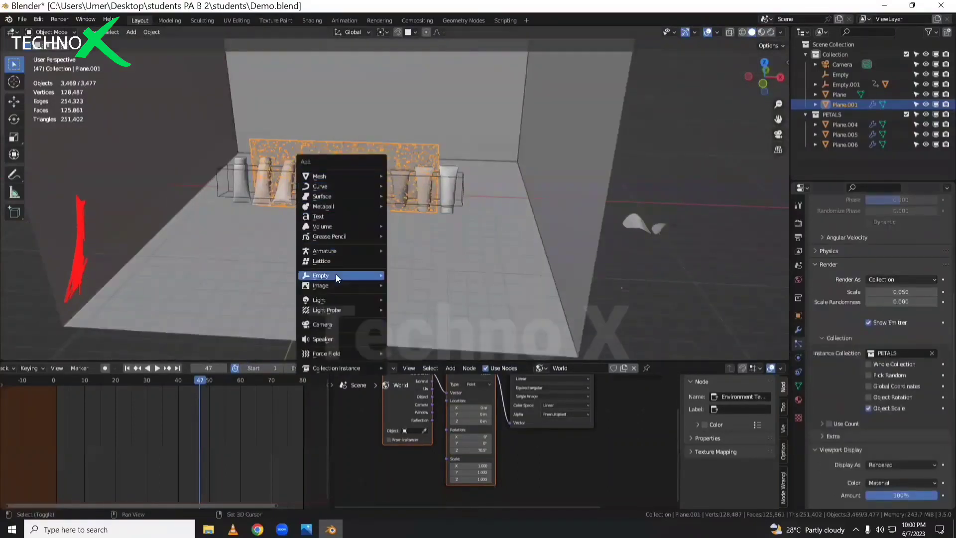
{"action": "mouse_move", "coordinate": [357, 354]}
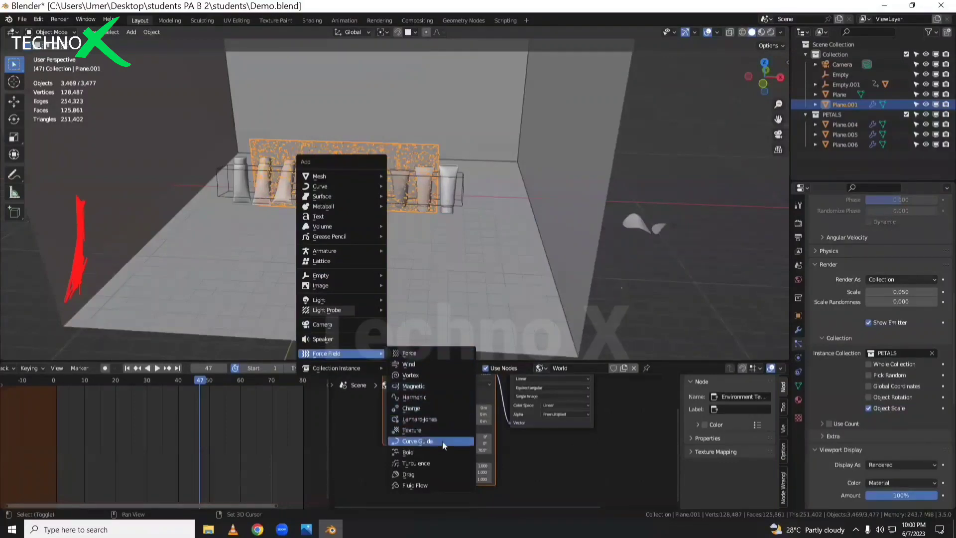
{"action": "left_click", "coordinate": [443, 462]}
{"action": "scroll", "coordinate": [358, 231], "scroll_direction": "up", "scroll_amount": 1}
{"action": "key", "text": "s"}
{"action": "left_click", "coordinate": [883, 291]}
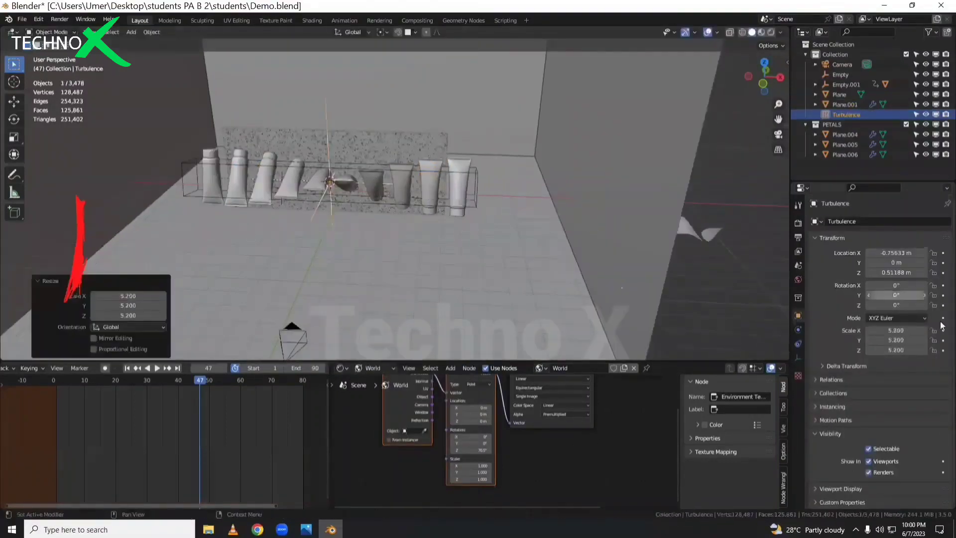
Set the turbulence strength to 48.5, size to 4.89 and flow to 10, and play the petal simulation from the start
{"action": "left_click", "coordinate": [798, 329]}
{"action": "left_click", "coordinate": [128, 369]}
{"action": "key", "text": "space"}
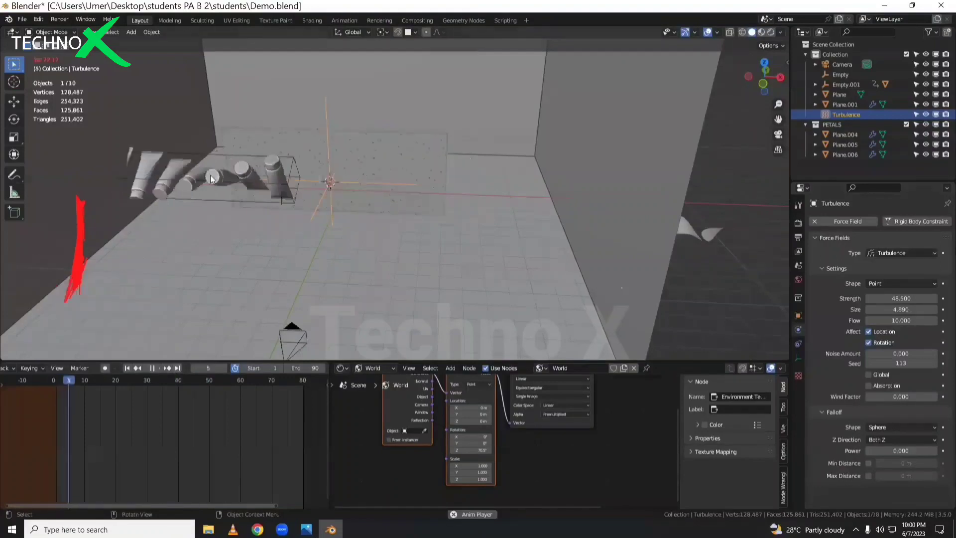
{"action": "scroll", "coordinate": [379, 117], "scroll_direction": "up", "scroll_amount": 1}
{"action": "middle_click_drag", "start_coordinate": [573, 178], "coordinate": [378, 157]}
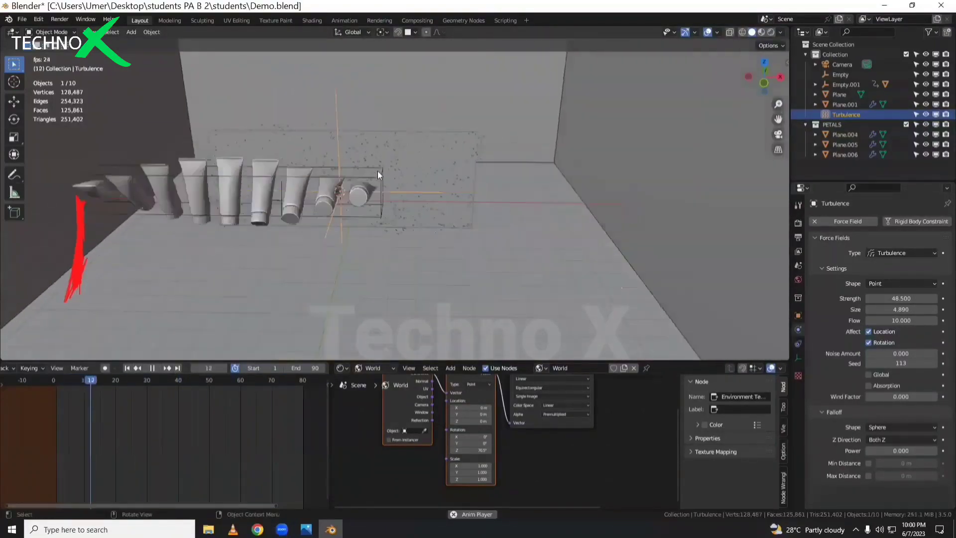
{"action": "key", "text": "space"}
Set the turbulence size to 5.83 and strength to 68.4, and inspect the emitted petals up close at frame 2
{"action": "left_click_drag", "start_coordinate": [903, 309], "coordinate": [931, 309]}
{"action": "left_click_drag", "start_coordinate": [902, 299], "coordinate": [938, 299]}
{"action": "left_click_drag", "start_coordinate": [145, 382], "coordinate": [60, 388]}
{"action": "scroll", "coordinate": [370, 147], "scroll_direction": "up", "scroll_amount": 4}
{"action": "middle_click_drag", "start_coordinate": [368, 175], "coordinate": [389, 163]}
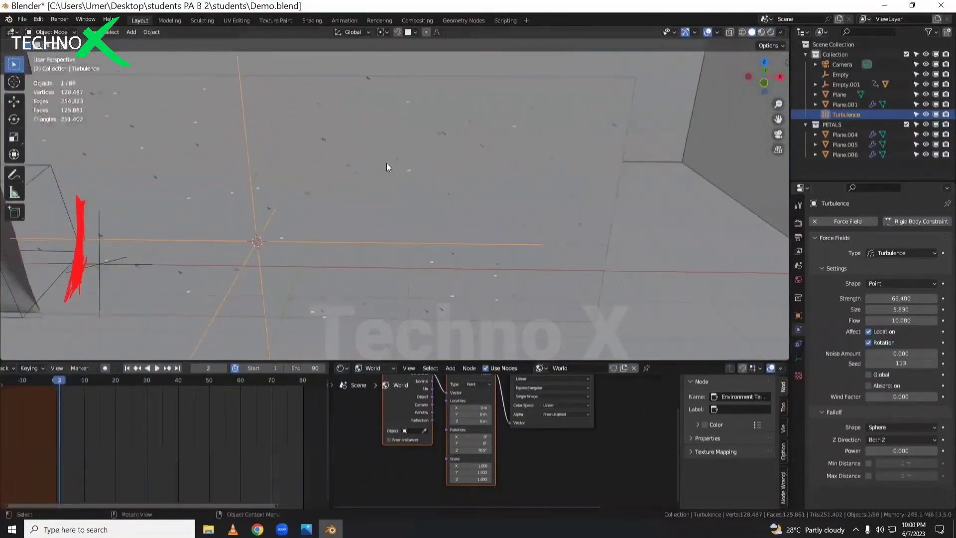
Set the plane's particle scale to 0.335 with randomness 0.422, and enable dynamic rotation with Randomize 0.245 and Randomize Phase 0.680
{"action": "left_click", "coordinate": [386, 162]}
{"action": "left_click", "coordinate": [798, 344]}
{"action": "scroll", "coordinate": [881, 367], "scroll_direction": "down", "scroll_amount": 10}
{"action": "mouse_move", "coordinate": [889, 335]}
{"action": "left_mouse_down"}
{"action": "mouse_move", "coordinate": [936, 335]}
{"action": "mouse_move", "coordinate": [884, 344]}
{"action": "mouse_move", "coordinate": [917, 335]}
{"action": "mouse_move", "coordinate": [892, 344]}
{"action": "mouse_move", "coordinate": [911, 344]}
{"action": "mouse_move", "coordinate": [901, 344]}
{"action": "left_mouse_up"}
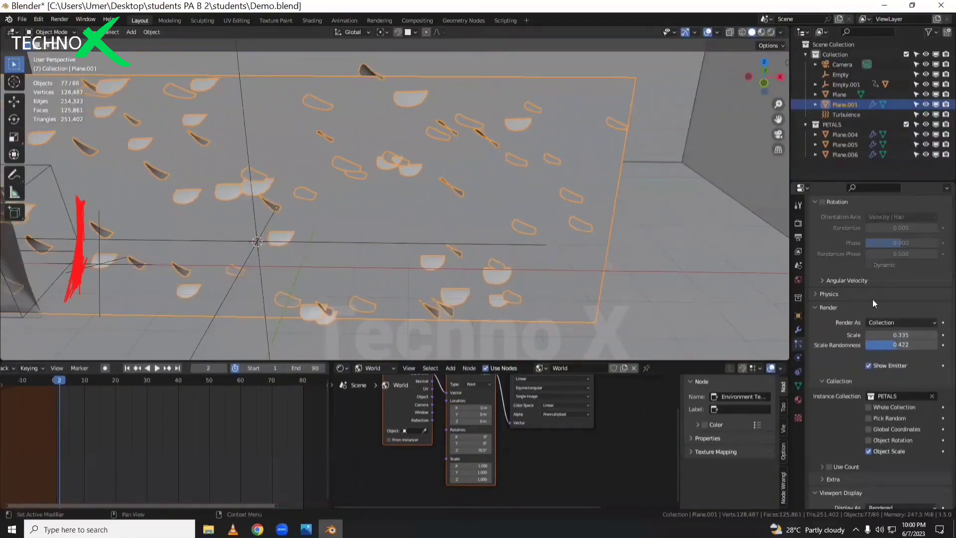
{"action": "scroll", "coordinate": [871, 299], "scroll_direction": "up", "scroll_amount": 6}
Switch the viewport to rendered shading and view the petals through the scene camera
{"action": "key", "text": "z"}
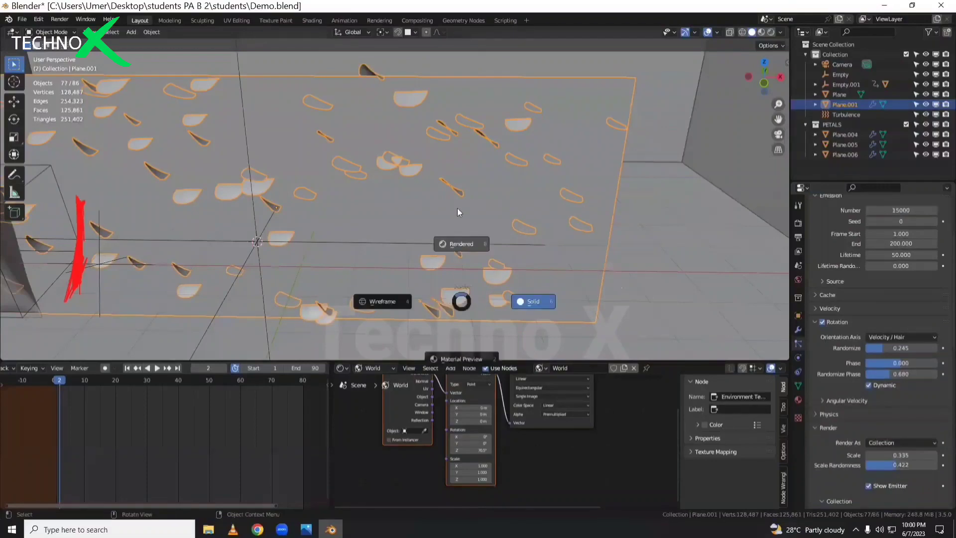
{"action": "left_click", "coordinate": [457, 207]}
{"action": "scroll", "coordinate": [470, 243], "scroll_direction": "down", "scroll_amount": 2}
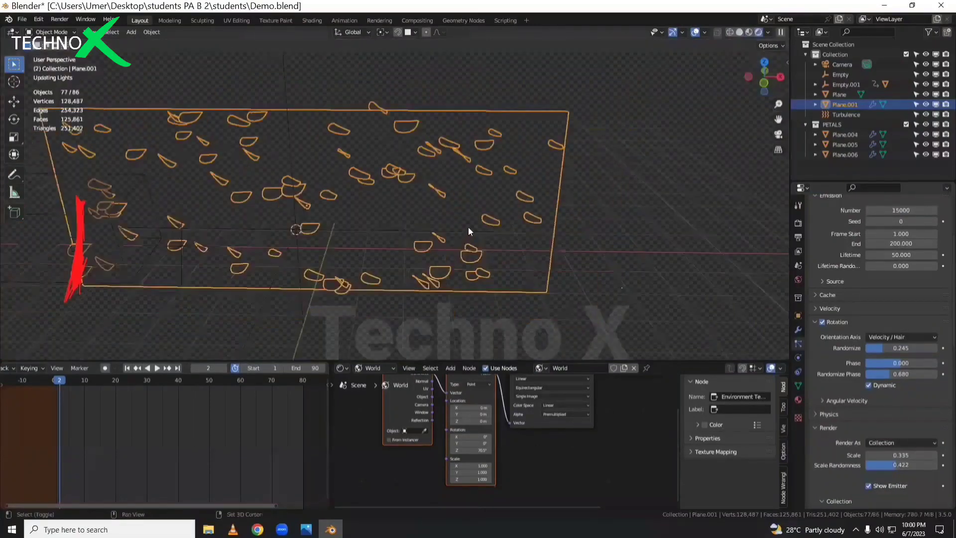
{"action": "middle_click_drag", "start_coordinate": [466, 229], "coordinate": [474, 219], "text": "shift"}
{"action": "key", "text": "KP_0"}
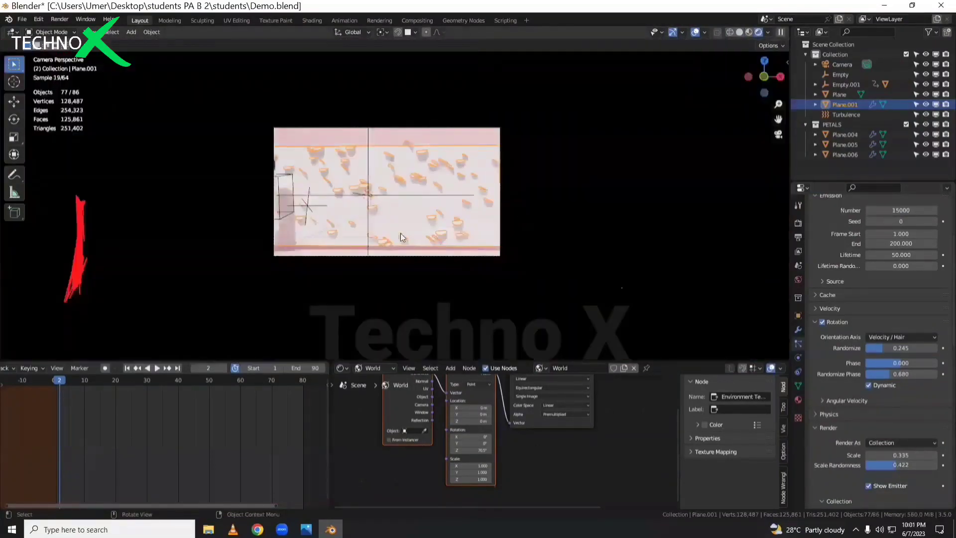
Hide the emitter plane in the particle system's viewport display and play the animation to frame 32
{"action": "key", "text": "alt+a"}
{"action": "key", "text": "a"}
{"action": "scroll", "coordinate": [908, 392], "scroll_direction": "down", "scroll_amount": 5}
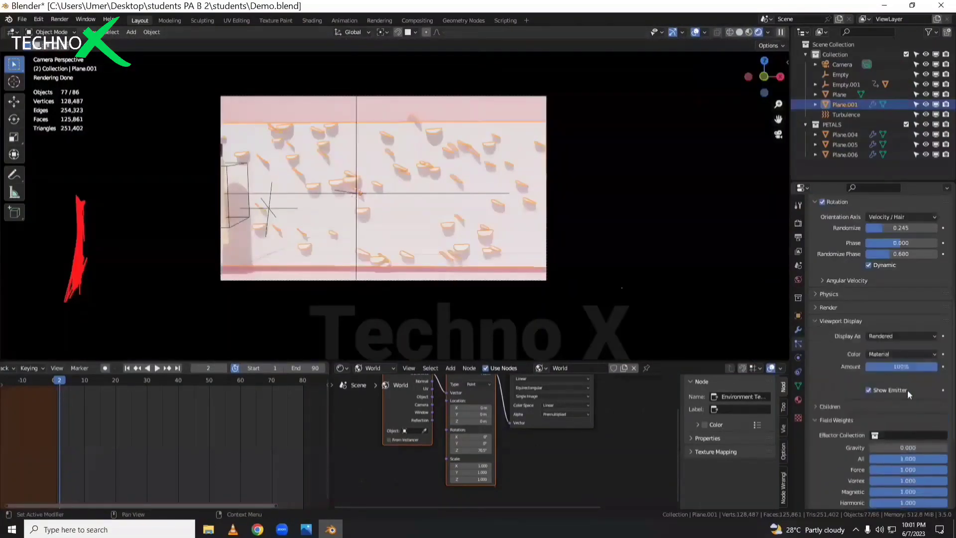
{"action": "left_click", "coordinate": [872, 393]}
{"action": "key", "text": "space"}
{"action": "key", "text": "alt+a"}
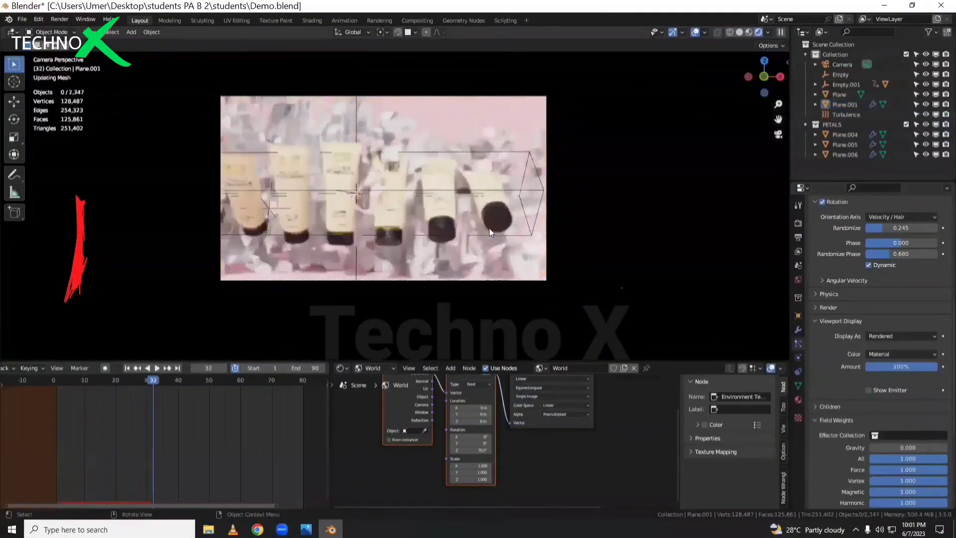
Set the particle system's render scale to 0.189 and inspect the petals around the tubes up close
{"action": "key", "text": "KP_0"}
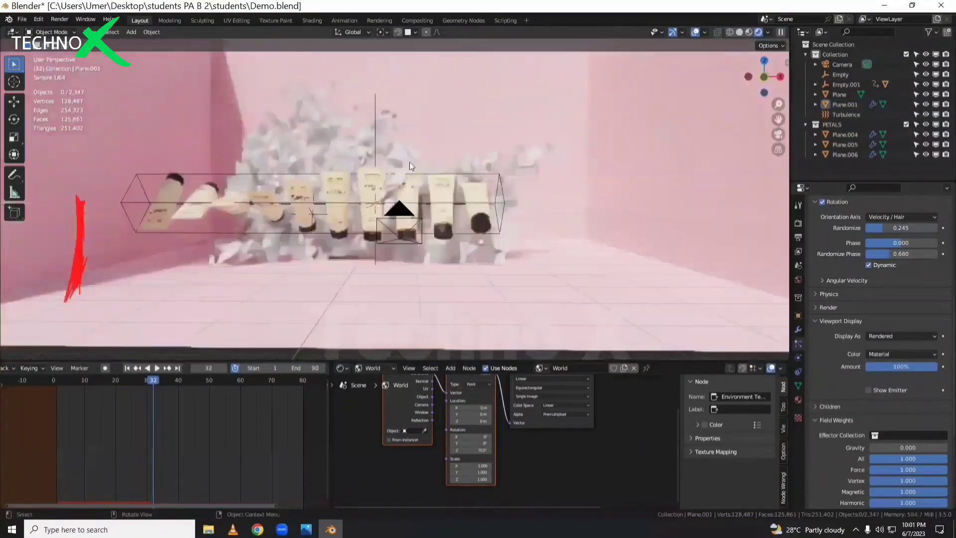
{"action": "key", "text": "a"}
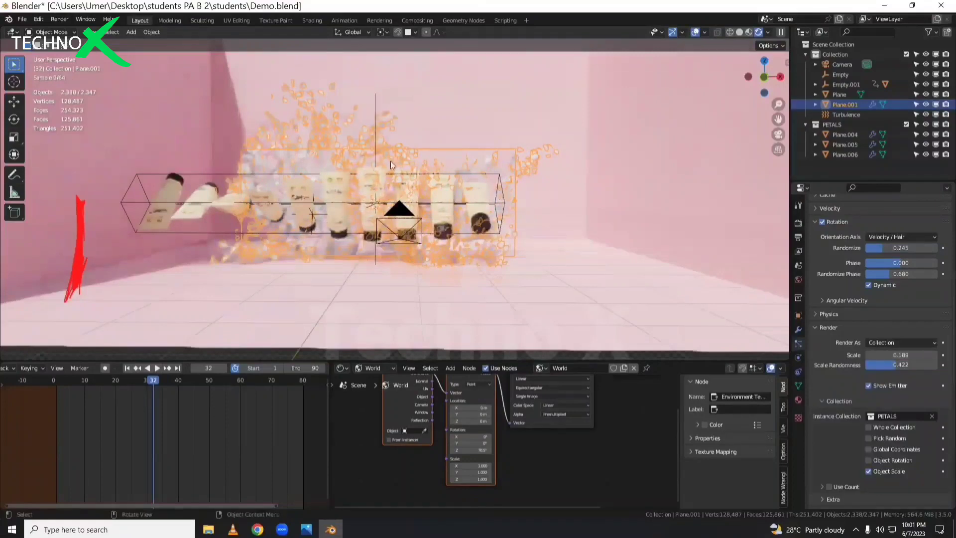
{"action": "scroll", "coordinate": [409, 160], "scroll_direction": "up", "scroll_amount": 3}
{"action": "scroll", "coordinate": [515, 259], "scroll_direction": "up", "scroll_amount": 2}
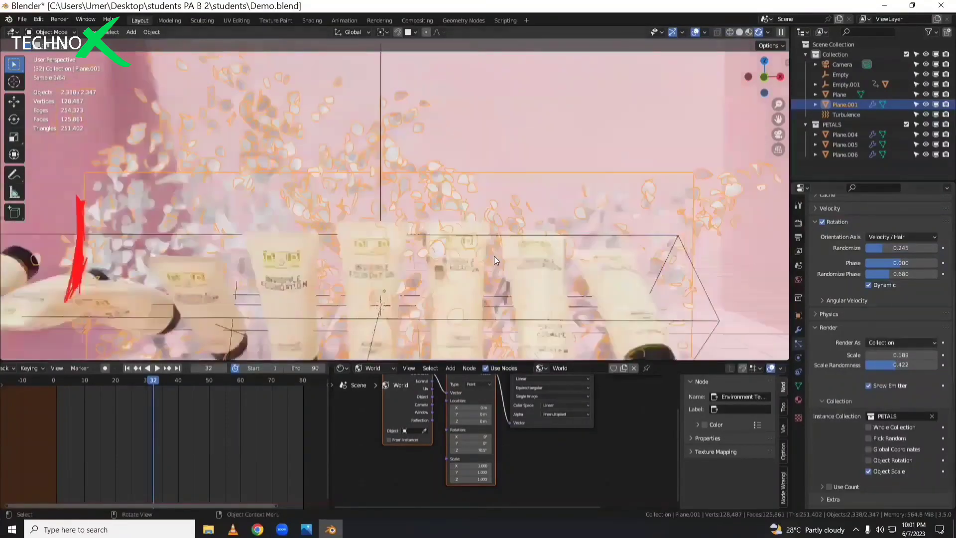
{"action": "key", "text": "alt+a"}
Select the petal Plane.004 outside the room and create a new object material for it in the shader editor
{"action": "scroll", "coordinate": [540, 244], "scroll_direction": "down", "scroll_amount": 7}
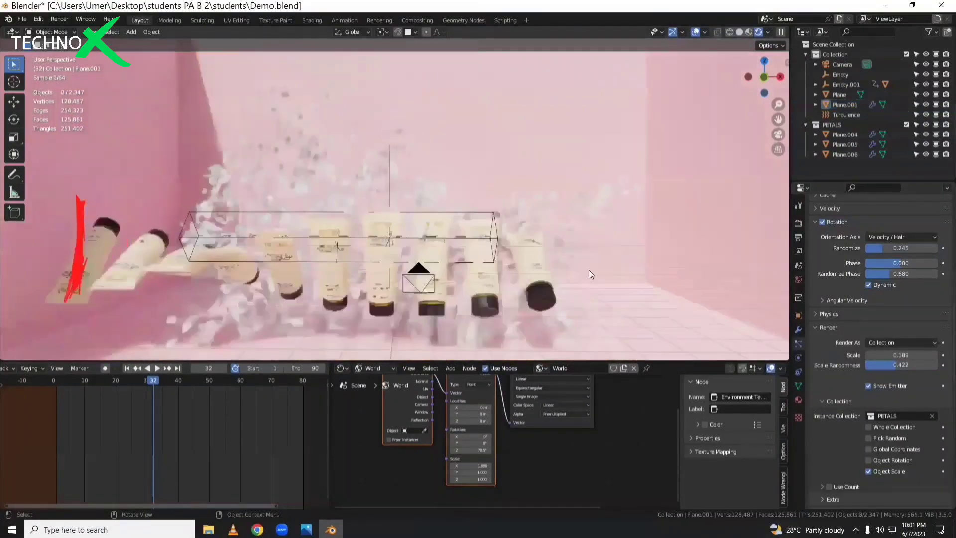
{"action": "middle_click_drag", "start_coordinate": [670, 257], "coordinate": [473, 376], "text": "shift"}
{"action": "left_click", "coordinate": [480, 234]}
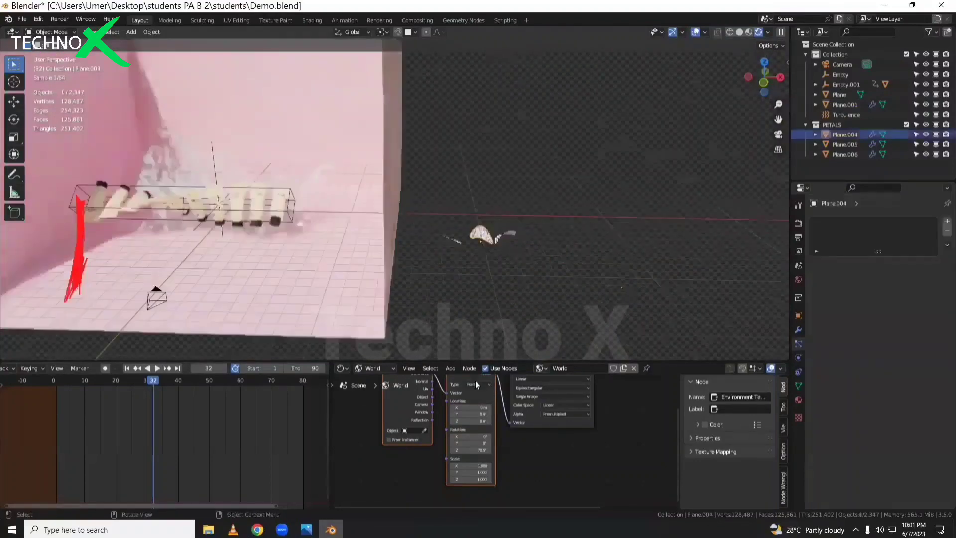
{"action": "scroll", "coordinate": [495, 435], "scroll_direction": "down", "scroll_amount": 3}
{"action": "left_click", "coordinate": [374, 368]}
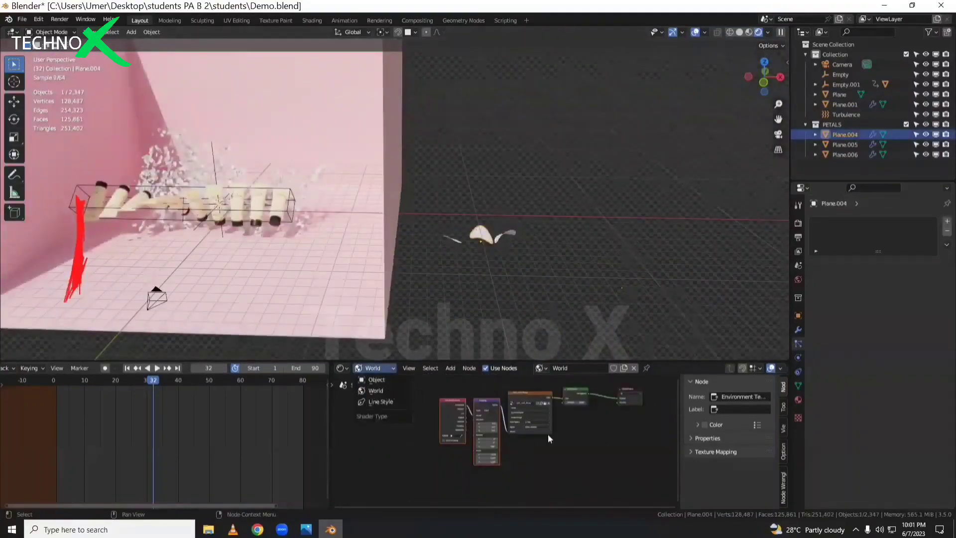
{"action": "left_click", "coordinate": [341, 368]}
{"action": "middle_click_drag", "start_coordinate": [521, 449], "coordinate": [473, 451]}
{"action": "left_click", "coordinate": [377, 381]}
{"action": "left_click", "coordinate": [563, 371]}
Feed the petal material's Base Color from a Radial Gradient Texture and insert a ColorRamp between the two nodes
{"action": "middle_click_drag", "start_coordinate": [546, 426], "coordinate": [570, 406]}
{"action": "left_click", "coordinate": [541, 419]}
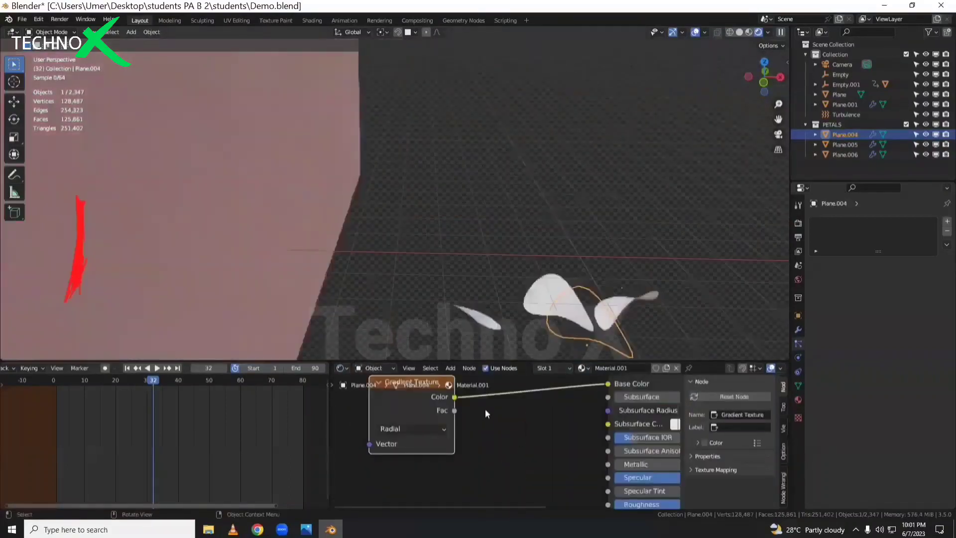
{"action": "scroll", "coordinate": [488, 406], "scroll_direction": "down", "scroll_amount": 5}
{"action": "key", "text": "shift+a"}
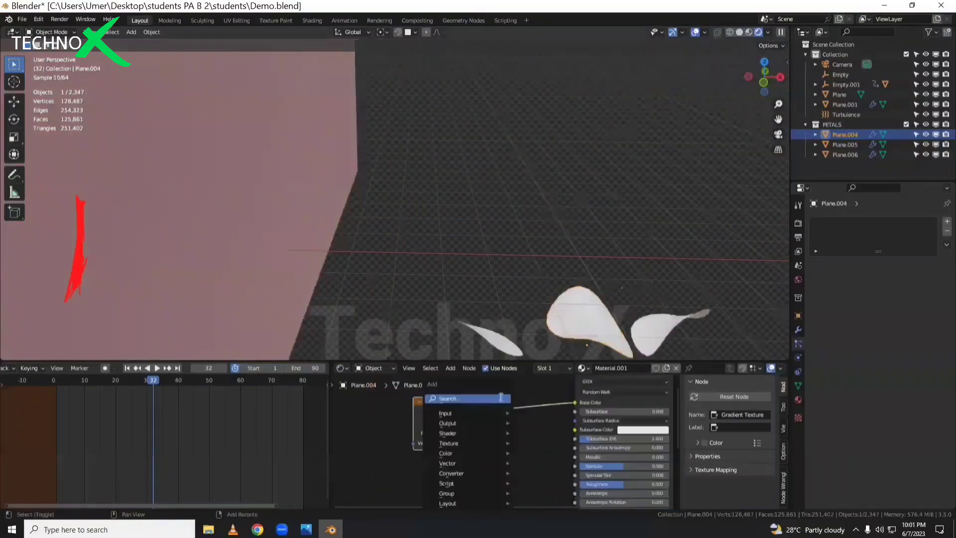
{"action": "left_click", "coordinate": [496, 398]}
{"action": "type", "text": "c"}
{"action": "left_click", "coordinate": [540, 424]}
{"action": "left_click", "coordinate": [525, 433]}
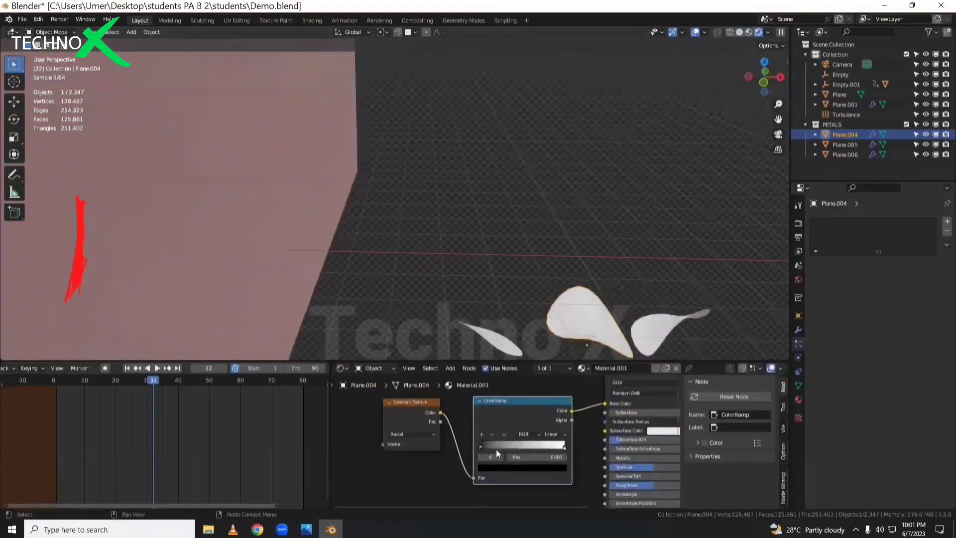
Set the ColorRamp's end stop at position 1.000 to a fully saturated bright red
{"action": "left_click", "coordinate": [564, 447]}
{"action": "left_click", "coordinate": [539, 468]}
{"action": "left_click_drag", "start_coordinate": [513, 383], "coordinate": [516, 410]}
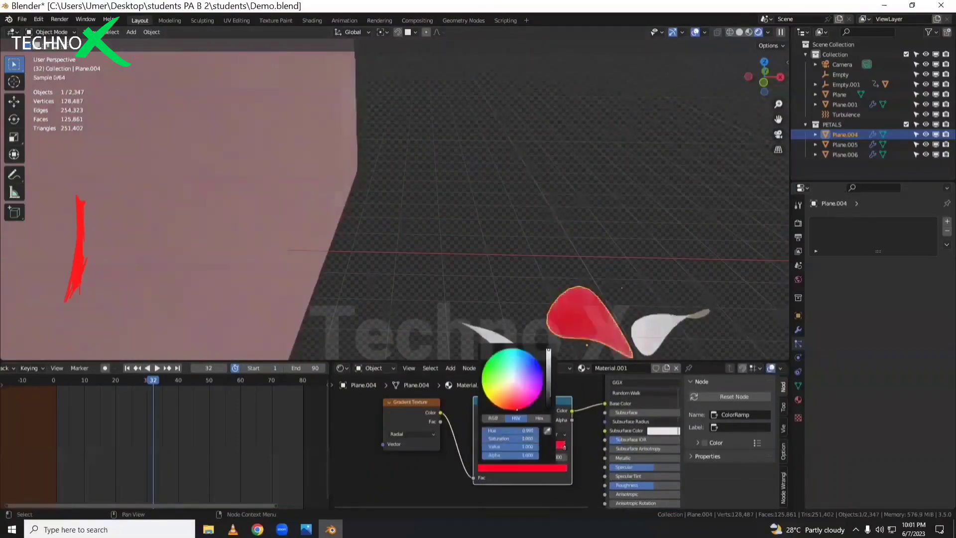
Add Texture Coordinate and Mapping nodes to the Gradient Texture, using Object coordinates and a Y location of -0.4 m
{"action": "left_click", "coordinate": [412, 411]}
{"action": "key", "text": "ctrl+t"}
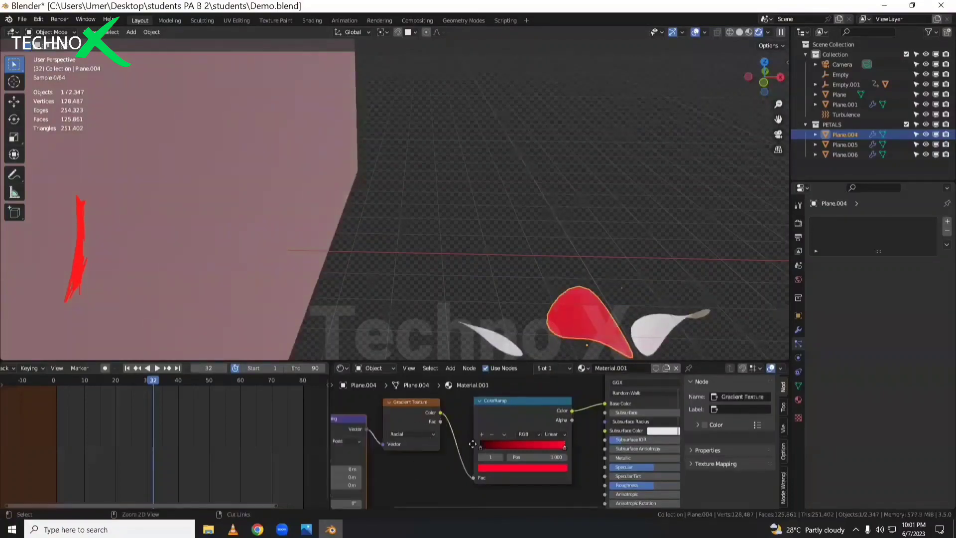
{"action": "left_click_drag", "start_coordinate": [372, 429], "coordinate": [396, 416]}
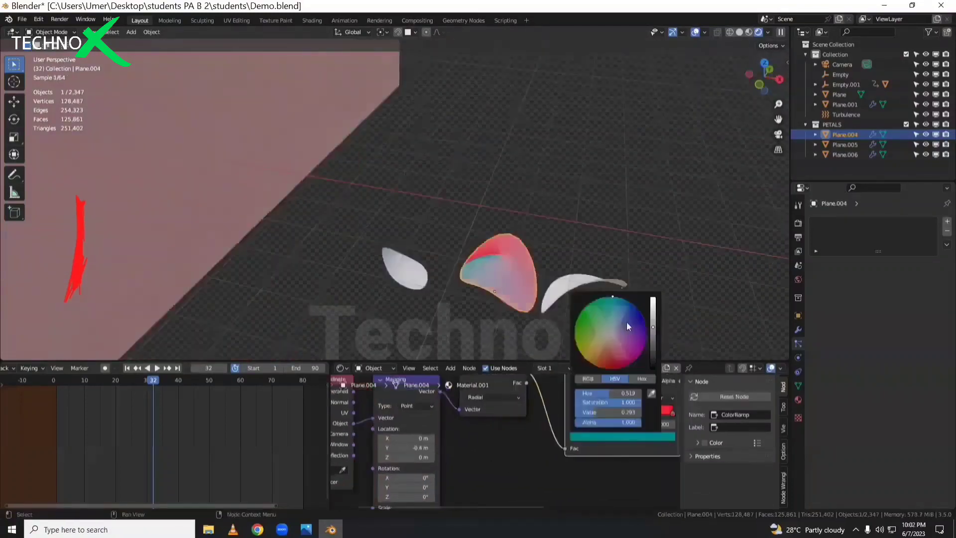
Set the ColorRamp's start stop at position 0.000 to a darker red
{"action": "left_click_drag", "start_coordinate": [607, 412], "coordinate": [590, 412]}
{"action": "left_click_drag", "start_coordinate": [612, 364], "coordinate": [609, 365]}
{"action": "scroll", "coordinate": [441, 278], "scroll_direction": "down", "scroll_amount": 3}
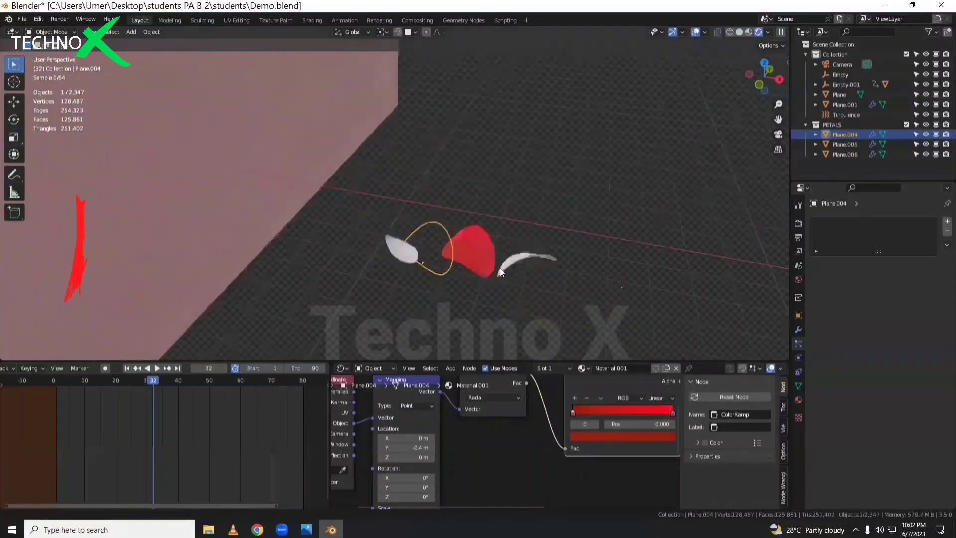
Link the red petal's material to the other two petals, Plane.005 and Plane.006
{"action": "left_click", "coordinate": [359, 253], "text": "shift"}
{"action": "left_click", "coordinate": [412, 244], "text": "shift"}
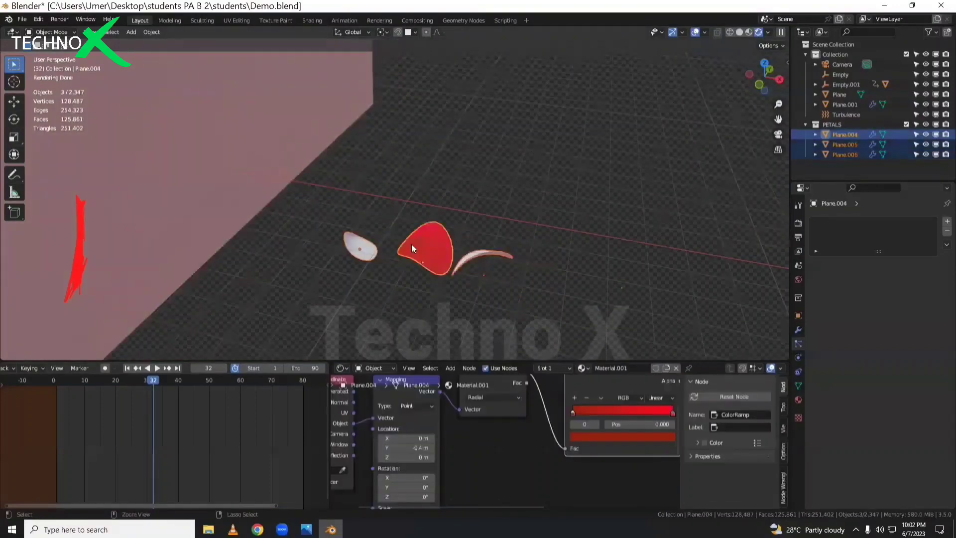
{"action": "key", "text": "ctrl+l"}
{"action": "left_click", "coordinate": [390, 270]}
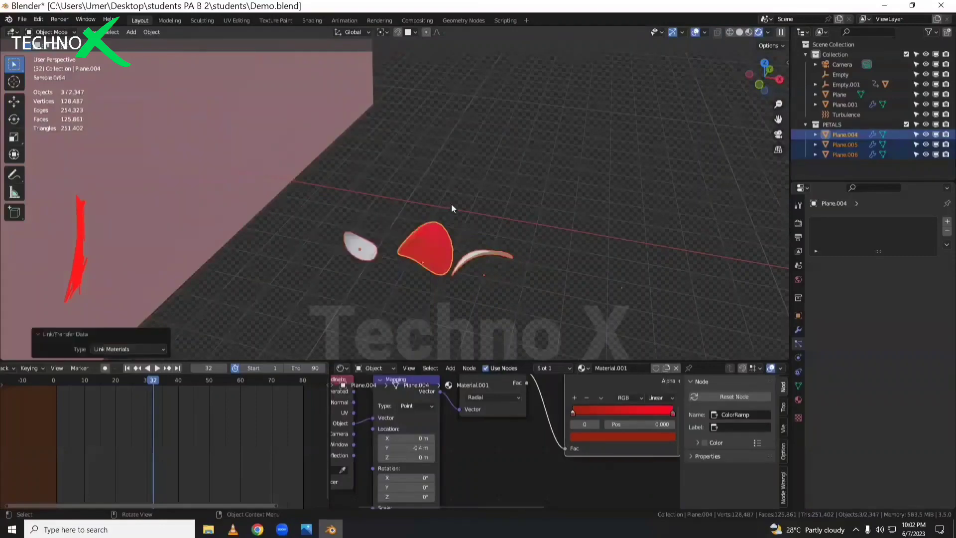
{"action": "left_click", "coordinate": [324, 219]}
Play the red petal animation through the camera from frame 1 and stop at frame 69 to review it
{"action": "scroll", "coordinate": [325, 219], "scroll_direction": "down", "scroll_amount": 5}
{"action": "key", "text": "KP_0"}
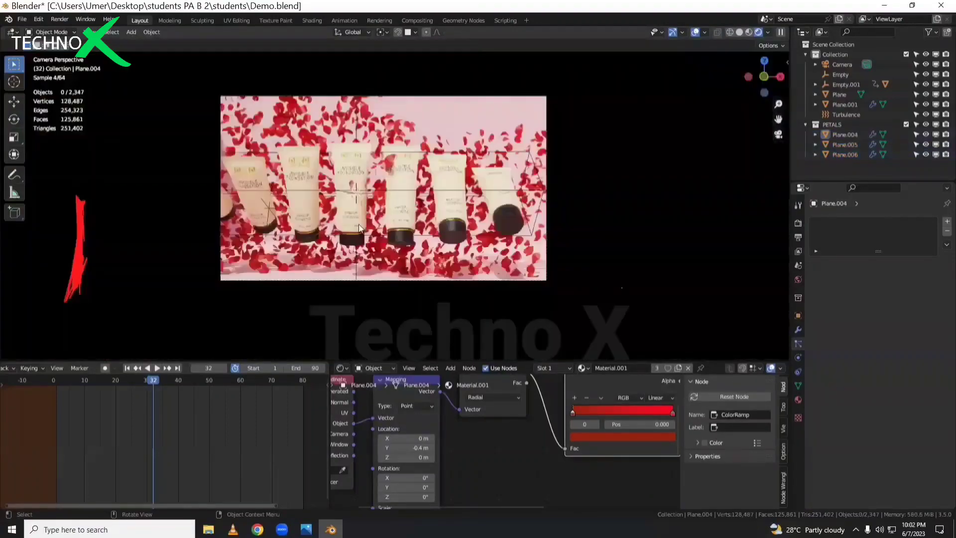
{"action": "scroll", "coordinate": [456, 220], "scroll_direction": "up", "scroll_amount": 2}
{"action": "left_click_drag", "start_coordinate": [148, 383], "coordinate": [55, 394]}
{"action": "key", "text": "space"}
{"action": "scroll", "coordinate": [440, 218], "scroll_direction": "down", "scroll_amount": 1}
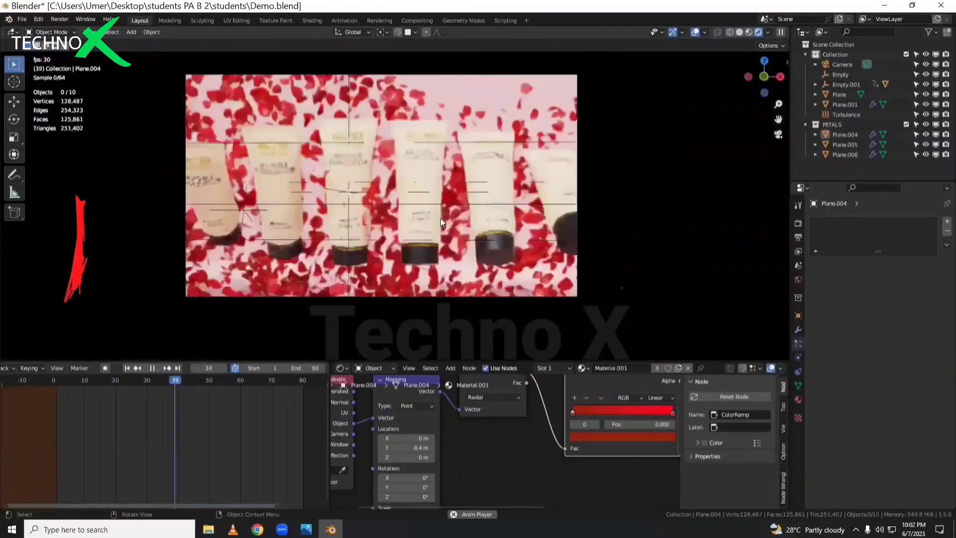
{"action": "key", "text": "space"}
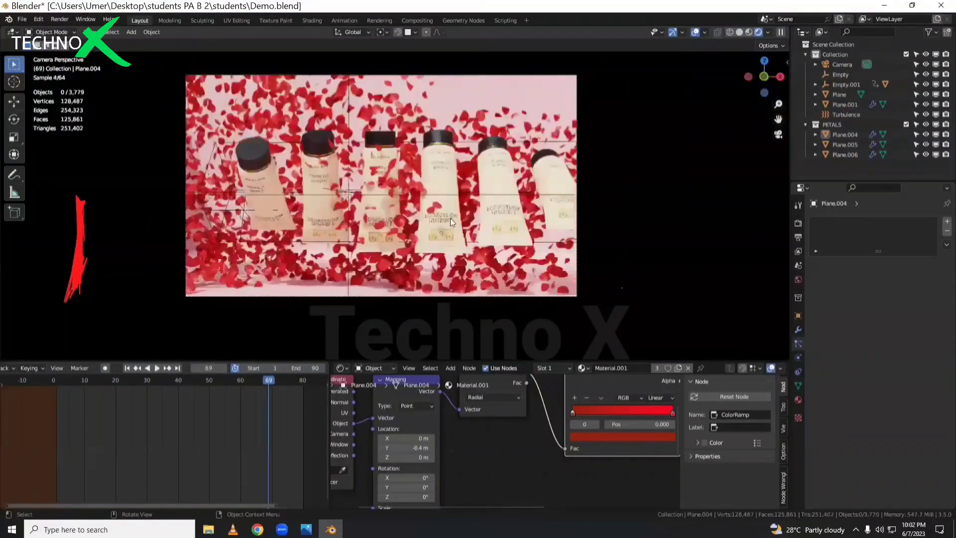
{"action": "middle_click_drag", "start_coordinate": [483, 222], "coordinate": [423, 226], "text": "shift"}
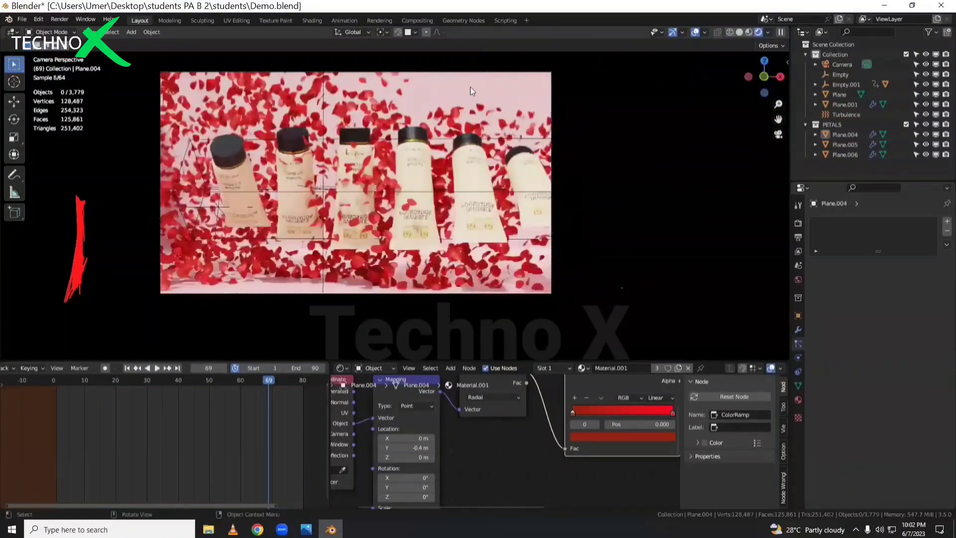
Replay the animation through the camera twice to review the petals and tubes, stopping at frames 45 and 40
{"action": "key", "text": "alt+Tab"}
{"action": "key", "text": "alt+Tab"}
{"action": "key", "text": "space"}
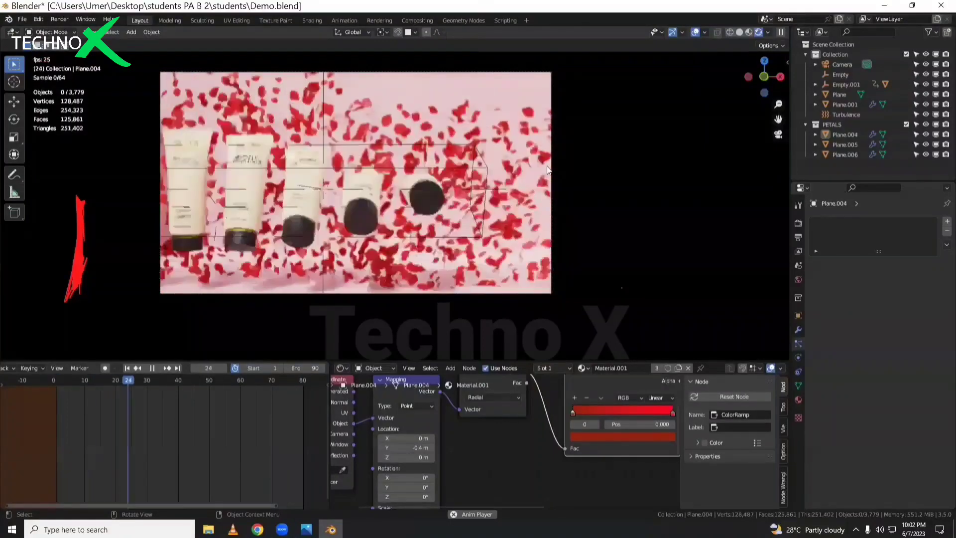
{"action": "key", "text": "space"}
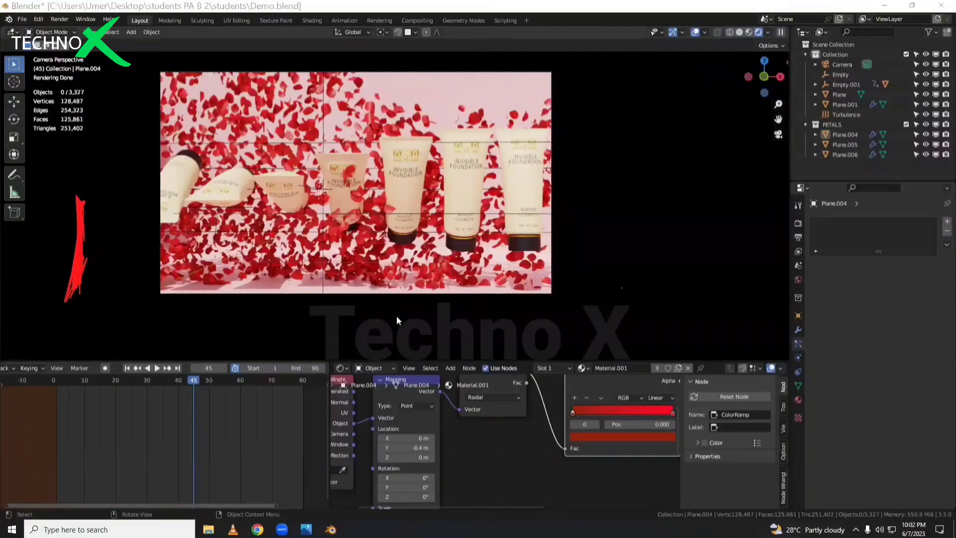
{"action": "left_click_drag", "start_coordinate": [153, 378], "coordinate": [72, 389]}
{"action": "key", "text": "space"}
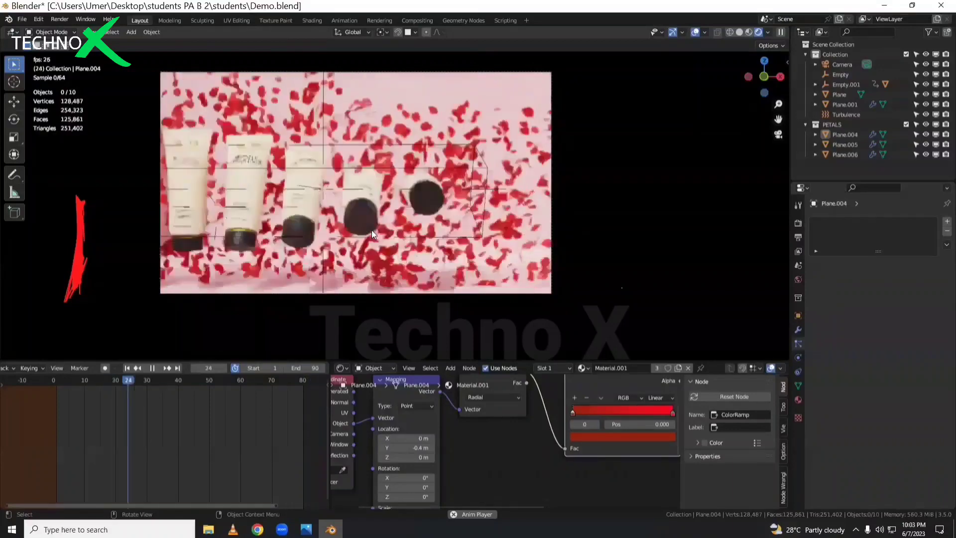
{"action": "key", "text": "space"}
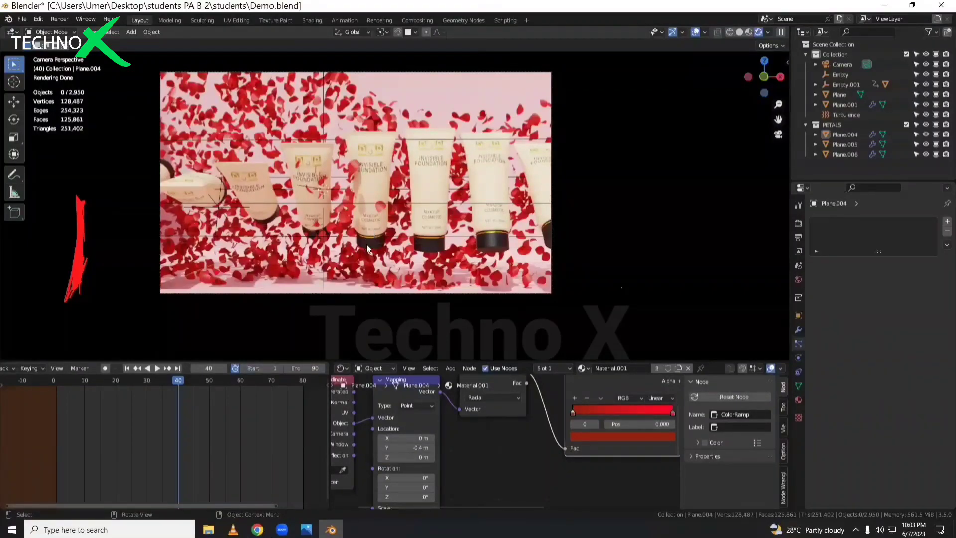
Inspect frame 40 in the camera view, leave the camera and view the whole scene in solid shading
{"action": "scroll", "coordinate": [367, 247], "scroll_direction": "up", "scroll_amount": 2}
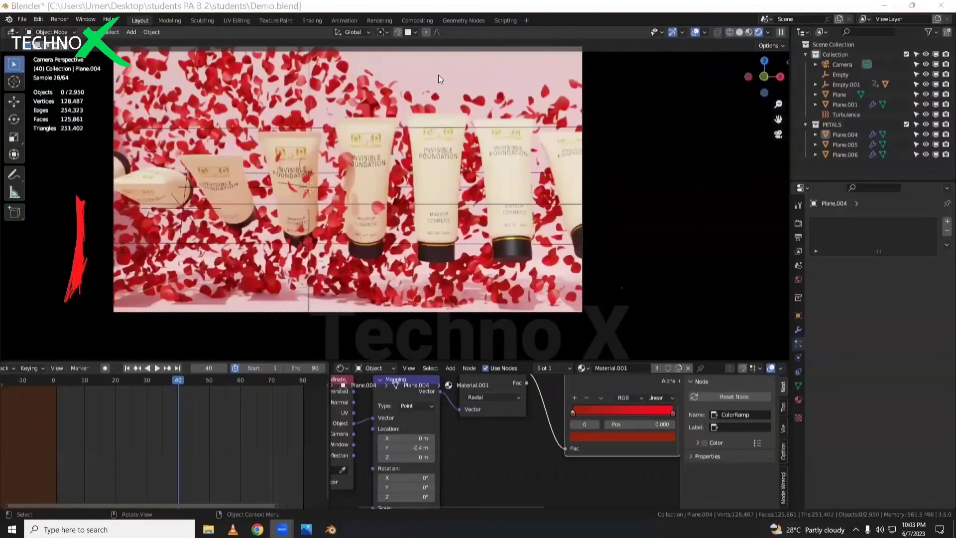
{"action": "key", "text": "KP_0"}
{"action": "key", "text": "z"}
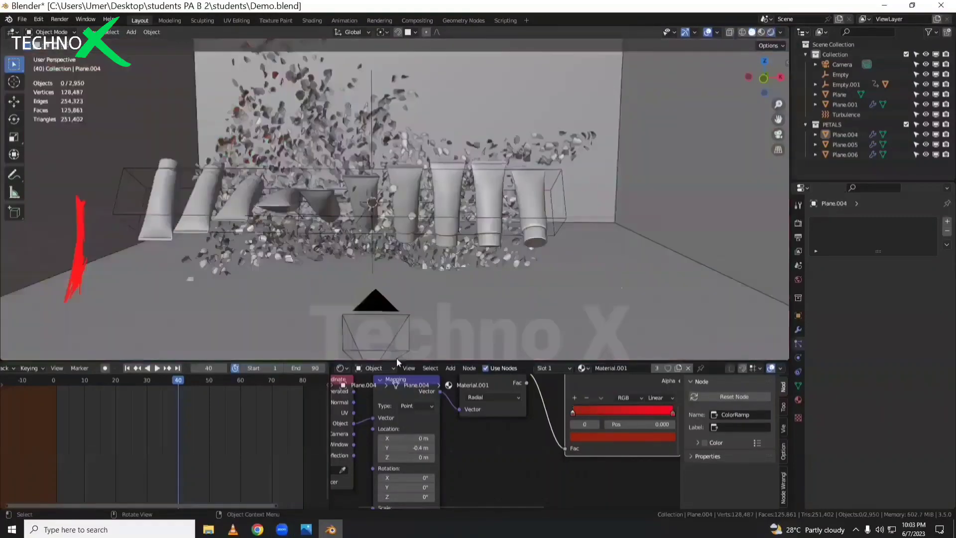
Switch to File Explorer, open Final Full Hd animation rendered.mp4 in VLC from the students folder and lower the volume to 20%
{"action": "left_click", "coordinate": [208, 529]}
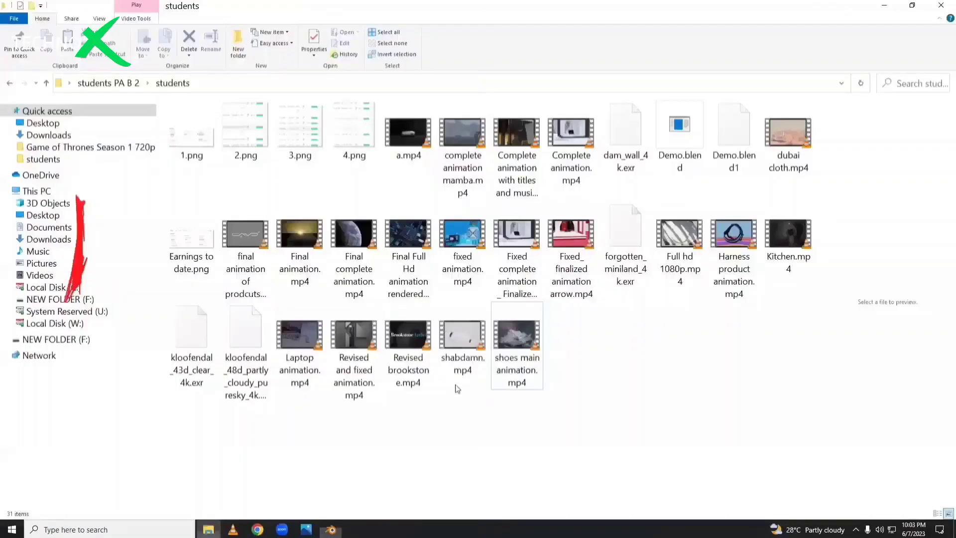
{"action": "double_click", "coordinate": [431, 287]}
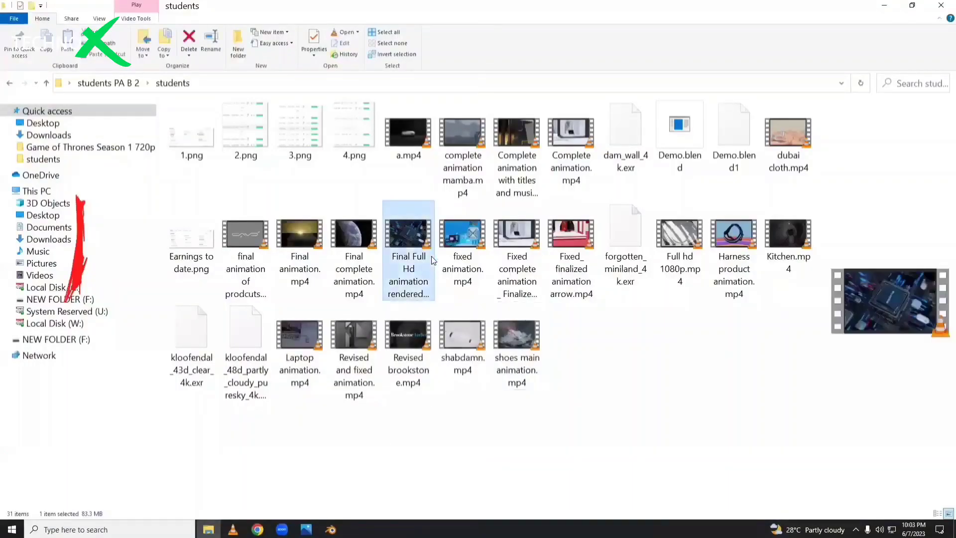
{"action": "scroll", "coordinate": [438, 357], "scroll_direction": "down", "scroll_amount": 9}
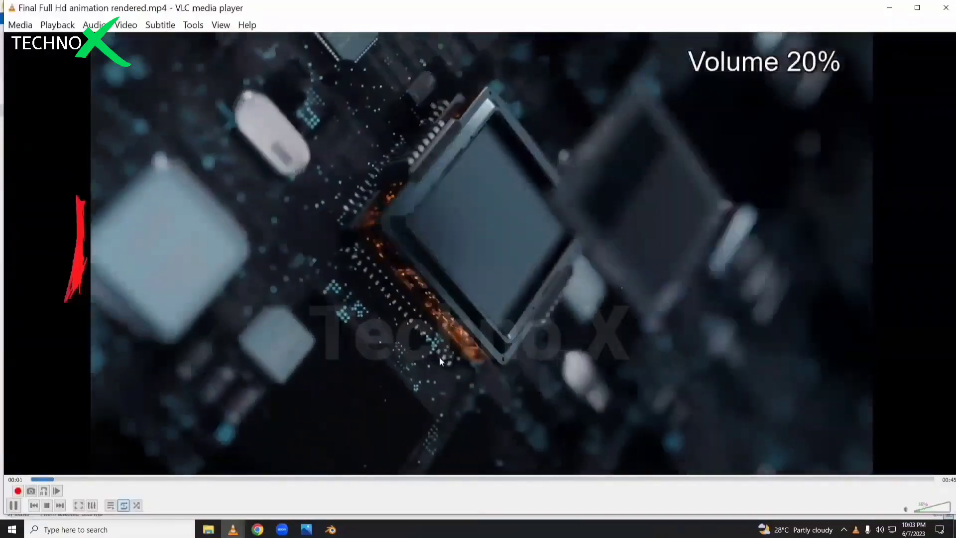